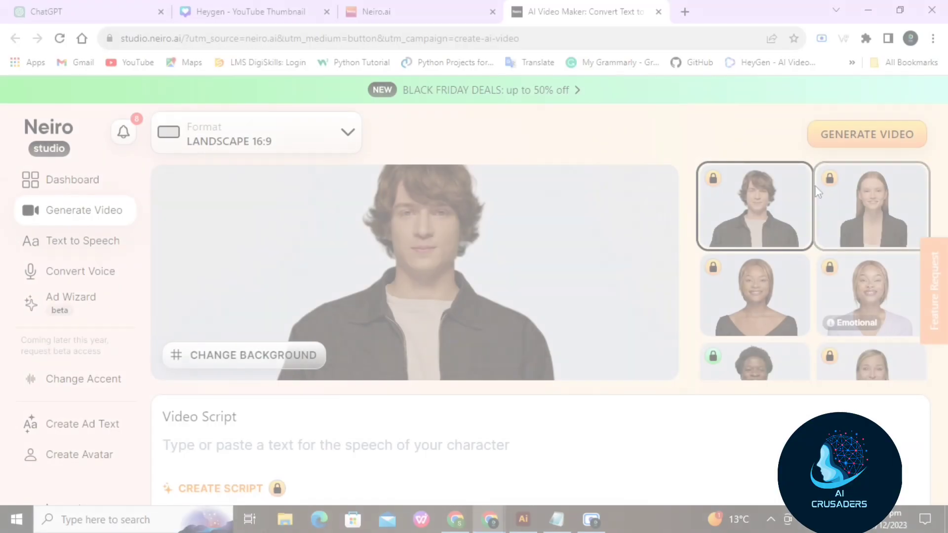
- Pick an avatar thumbnail from the Neiro Generate Video avatar grid
{"action": "left_click", "coordinate": [755, 296]}
{"action": "scroll", "coordinate": [815, 346], "scroll_direction": "down", "scroll_amount": 3}
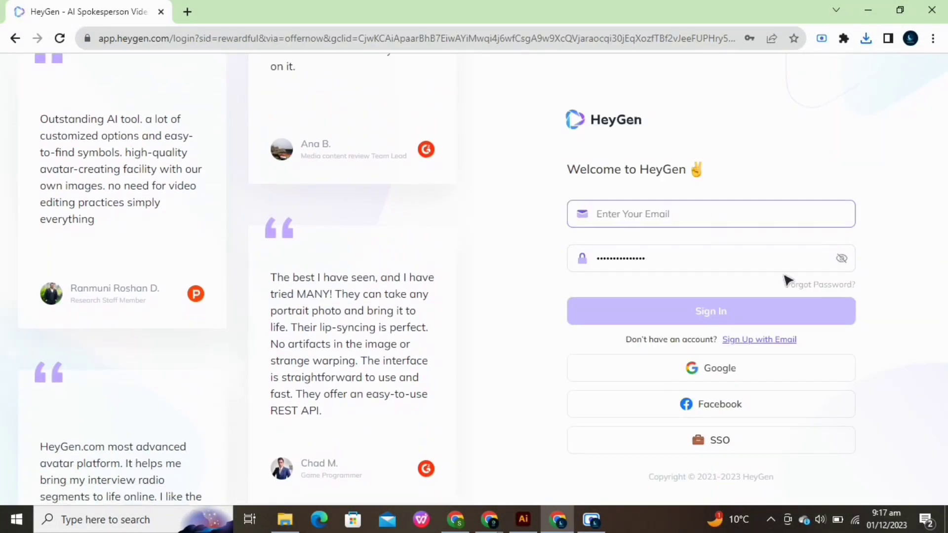
- Sign in to HeyGen by choosing the Google account in the popup and confirming
{"action": "left_click", "coordinate": [842, 259]}
{"action": "left_click", "coordinate": [842, 258]}
{"action": "left_click", "coordinate": [734, 214]}
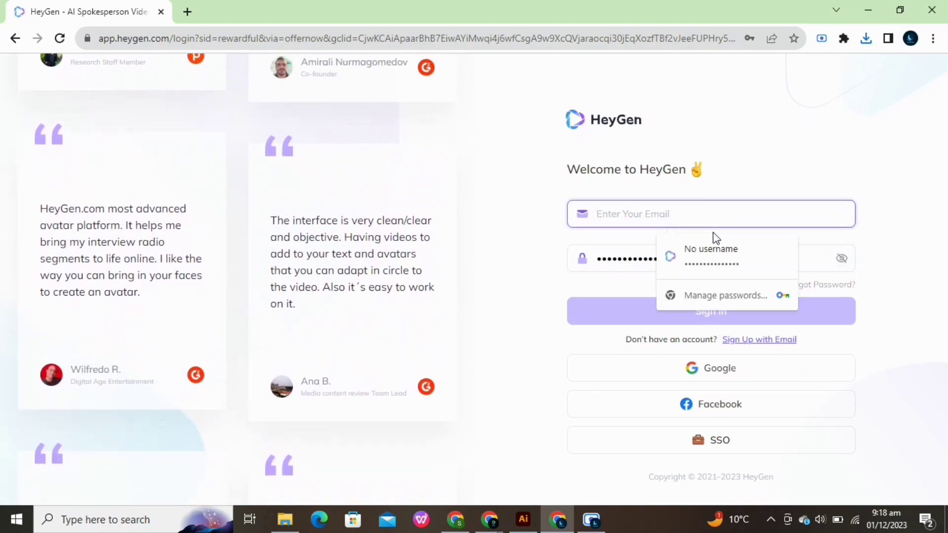
{"action": "left_click", "coordinate": [689, 373]}
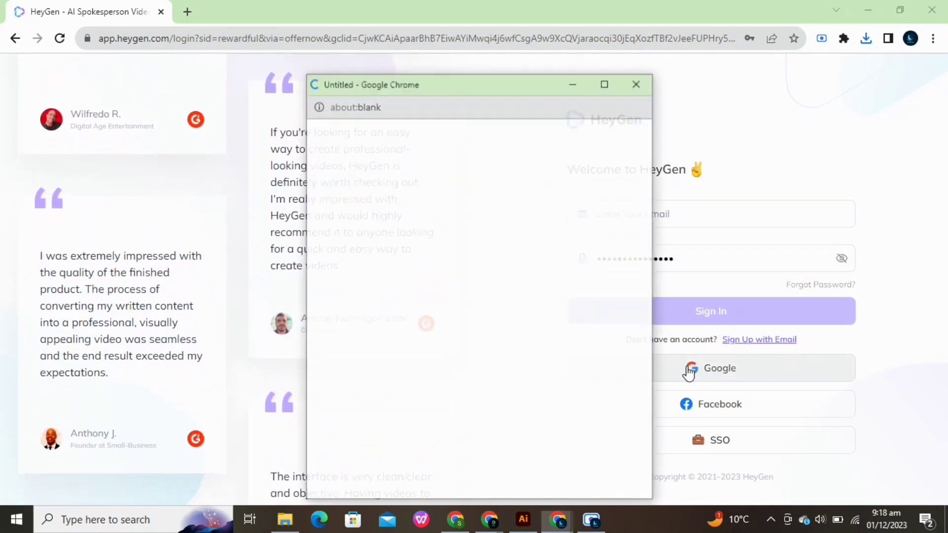
{"action": "left_click", "coordinate": [473, 333]}
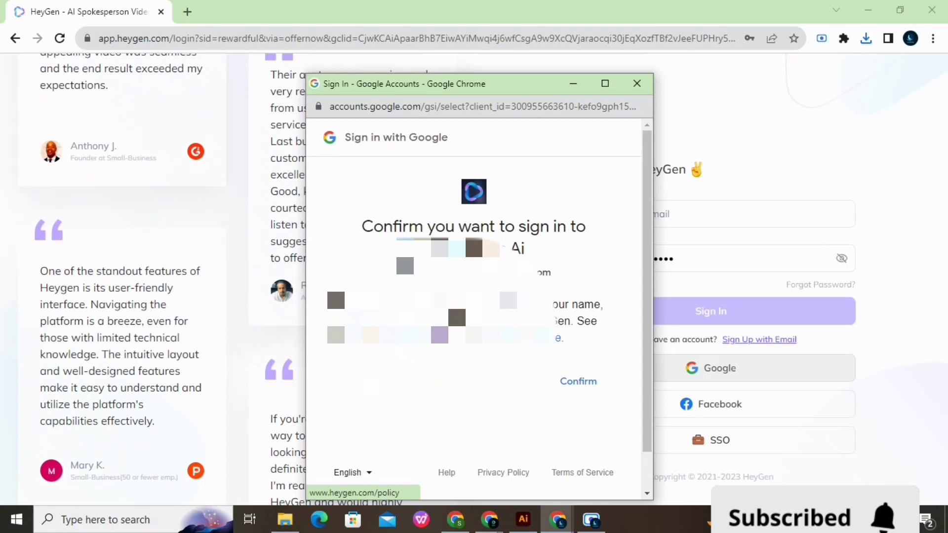
{"action": "left_click", "coordinate": [582, 385]}
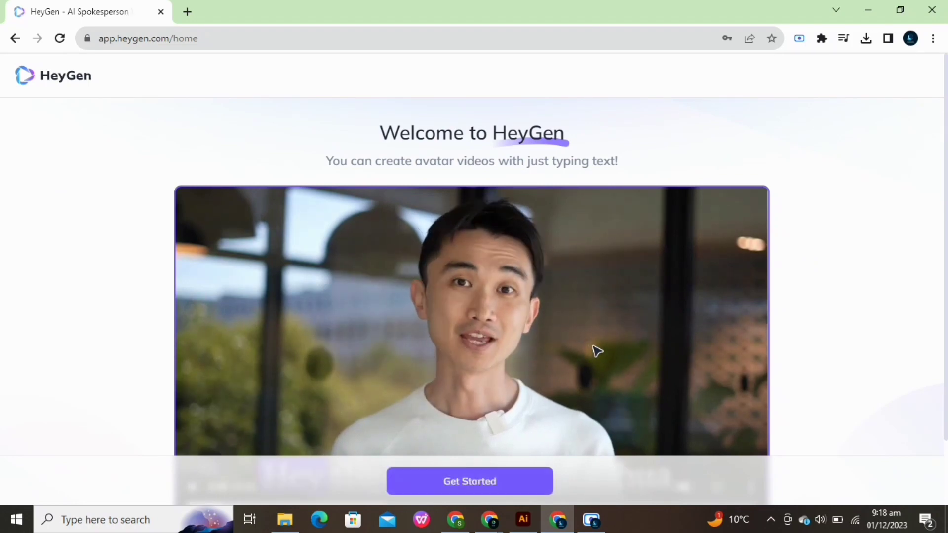
- Answer the onboarding survey: industry, company size, Social Media Content as video type, Youtube as source
{"action": "left_click", "coordinate": [486, 483]}
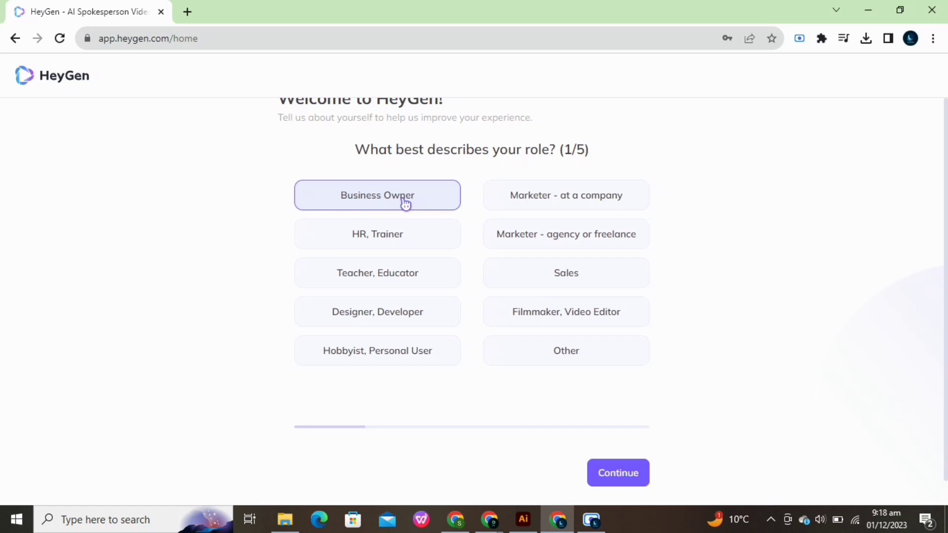
{"action": "left_click", "coordinate": [607, 474]}
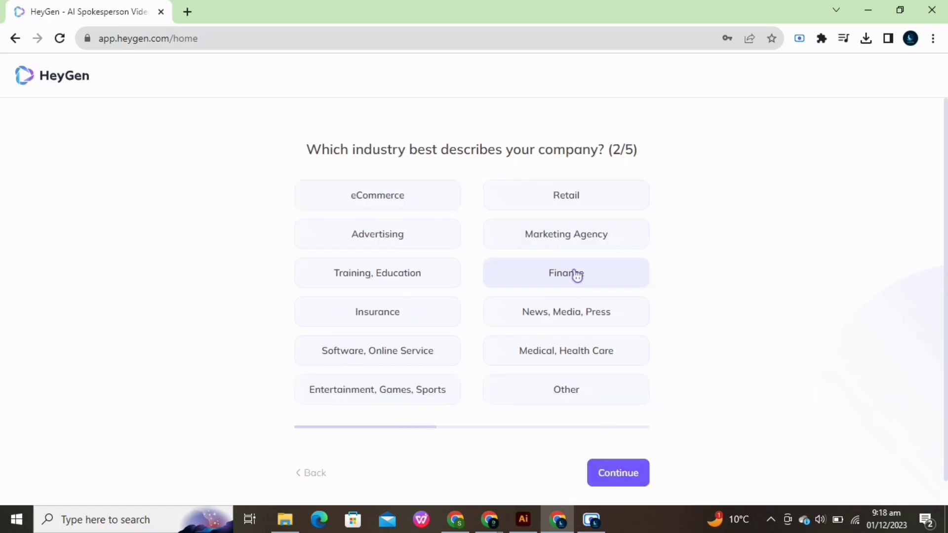
{"action": "left_click", "coordinate": [572, 227]}
{"action": "left_click", "coordinate": [612, 473]}
{"action": "left_click", "coordinate": [421, 232]}
{"action": "left_click", "coordinate": [607, 473]}
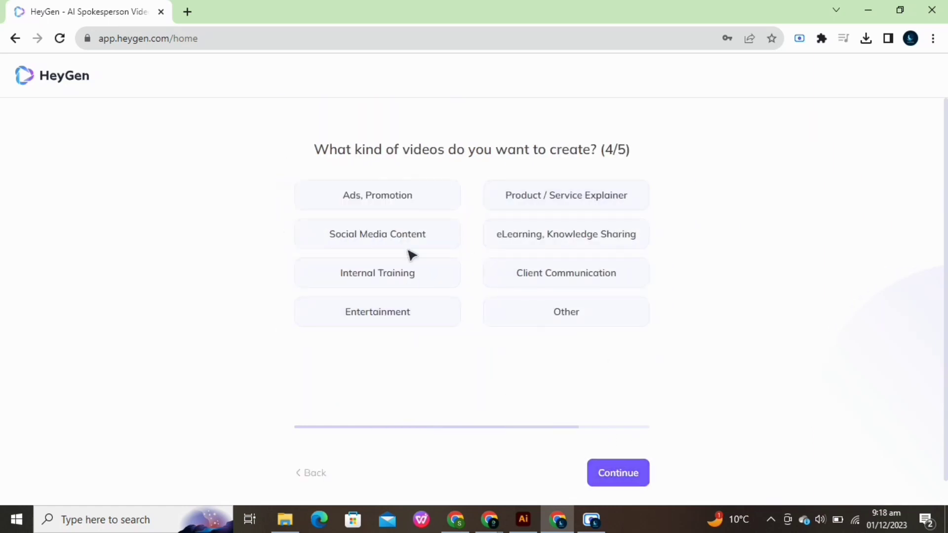
{"action": "left_click_drag", "start_coordinate": [390, 195], "coordinate": [713, 347]}
{"action": "left_click", "coordinate": [377, 234]}
{"action": "left_click", "coordinate": [603, 479]}
{"action": "left_click", "coordinate": [552, 206]}
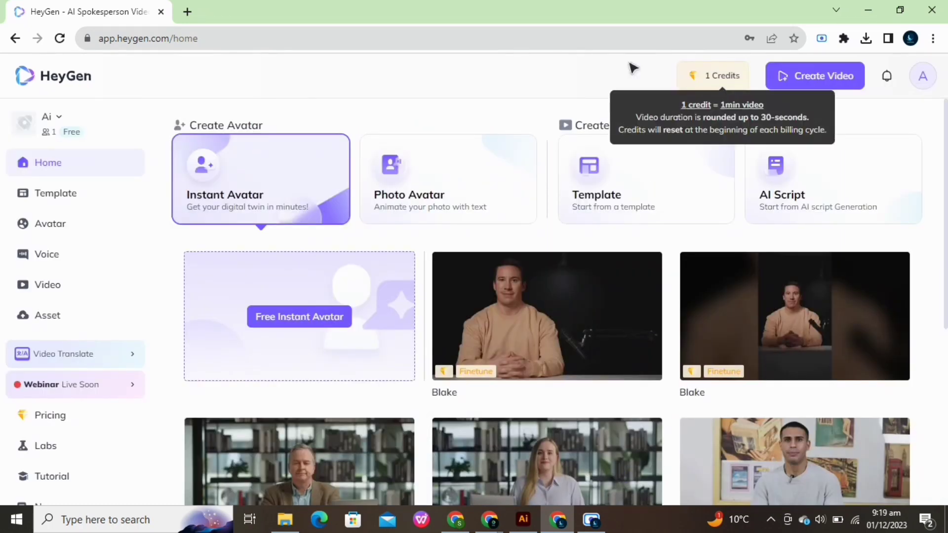
- Browse the Studio Avatar library and play the Derek in Casual Suit preview
{"action": "mouse_move", "coordinate": [696, 86]}
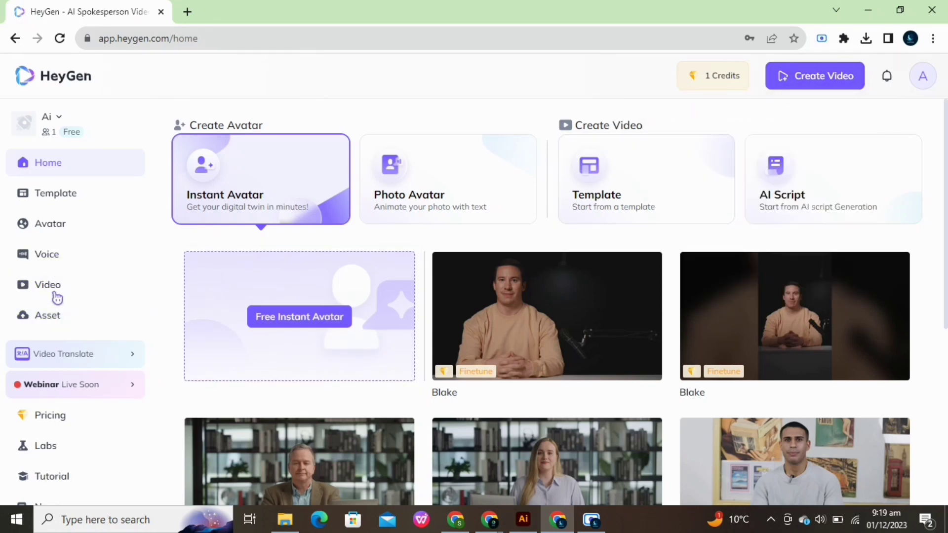
{"action": "left_click", "coordinate": [94, 231]}
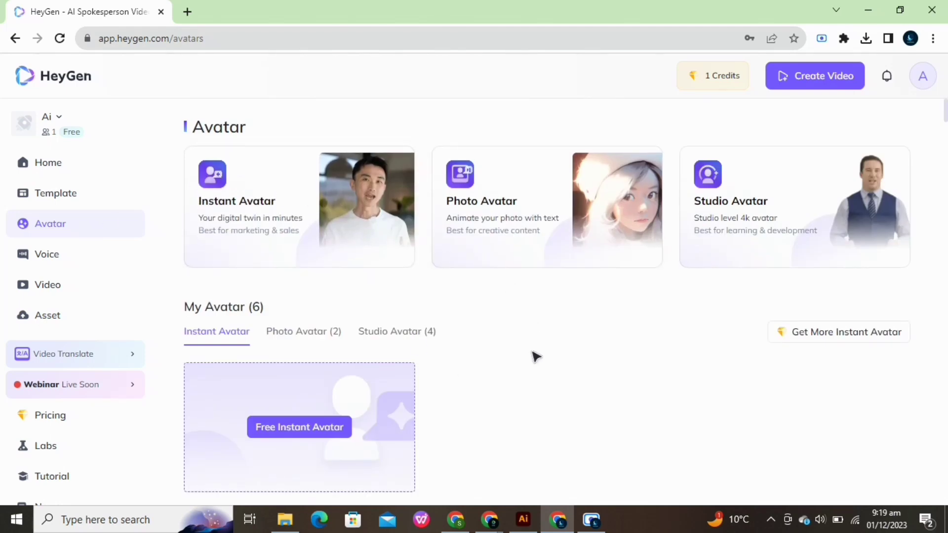
{"action": "scroll", "coordinate": [552, 336], "scroll_direction": "down", "scroll_amount": 9}
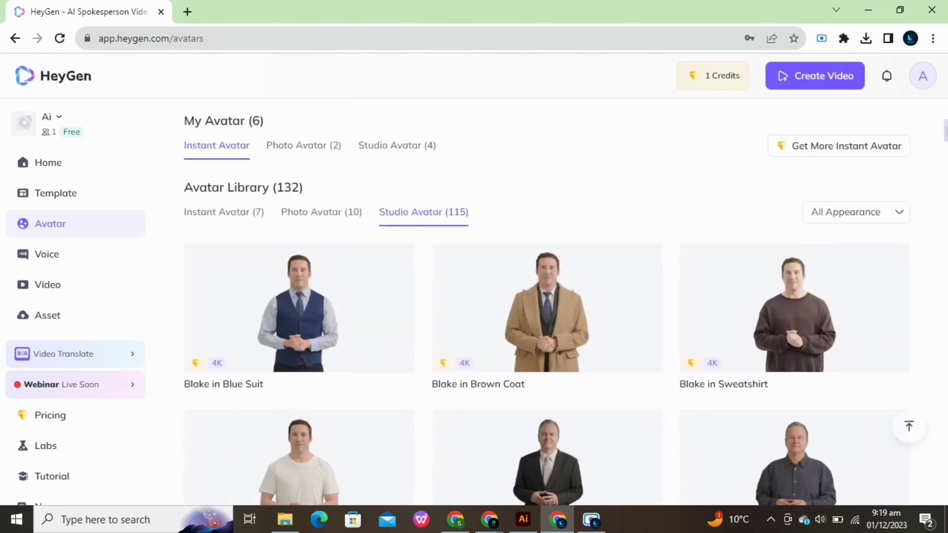
{"action": "scroll", "coordinate": [552, 336], "scroll_direction": "down", "scroll_amount": 12}
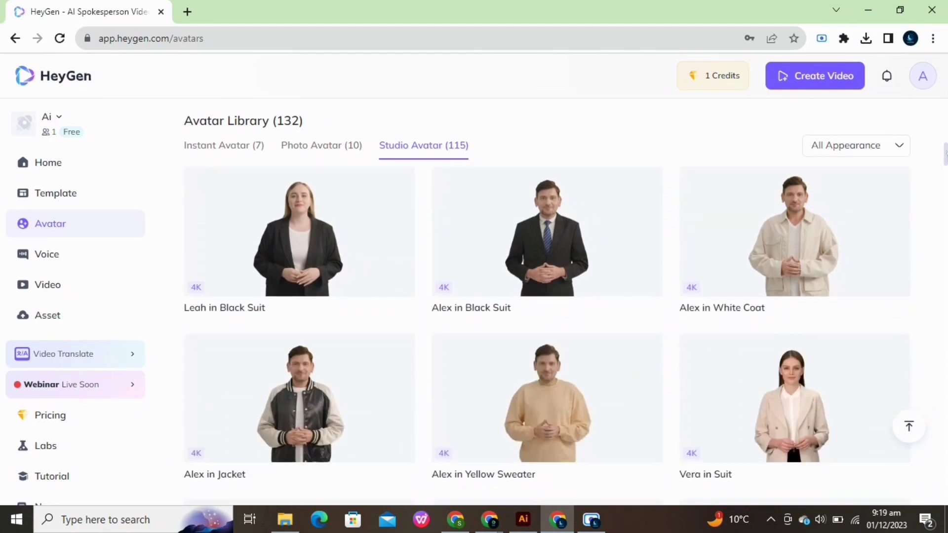
{"action": "scroll", "coordinate": [607, 355], "scroll_direction": "down", "scroll_amount": 4}
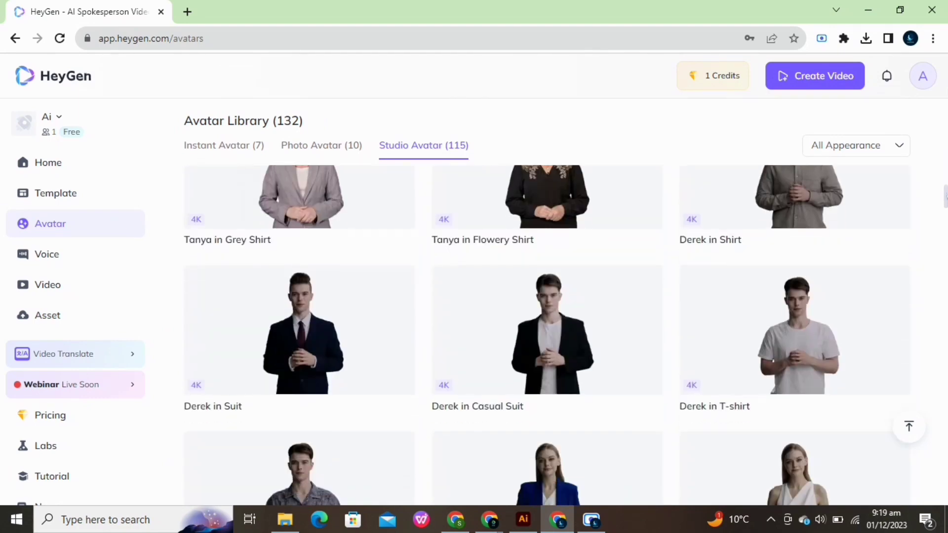
{"action": "scroll", "coordinate": [606, 355], "scroll_direction": "up", "scroll_amount": 5}
{"action": "scroll", "coordinate": [606, 356], "scroll_direction": "down", "scroll_amount": 5}
{"action": "left_click", "coordinate": [636, 360]}
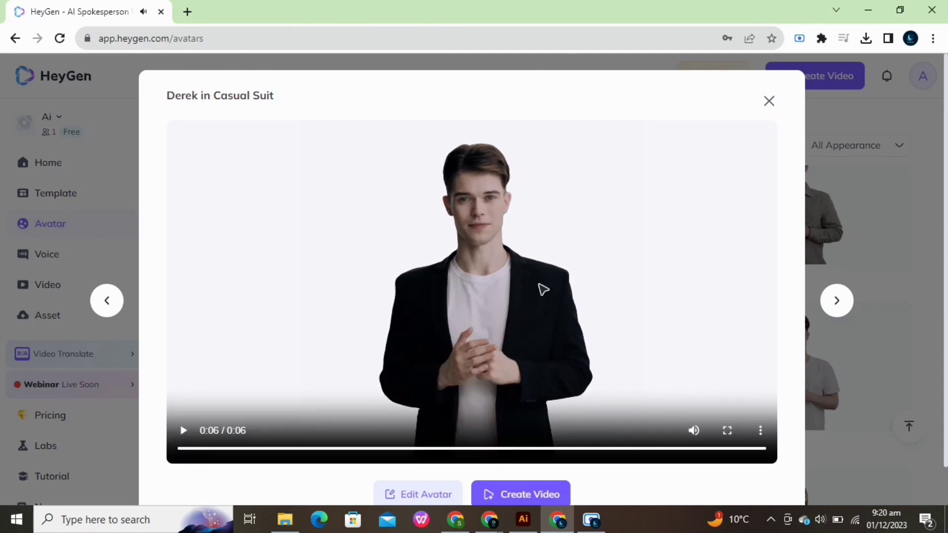
- Download the Derek preview clip from the player's options menu
{"action": "left_click", "coordinate": [761, 430]}
{"action": "left_click", "coordinate": [696, 365]}
{"action": "left_click", "coordinate": [760, 430]}
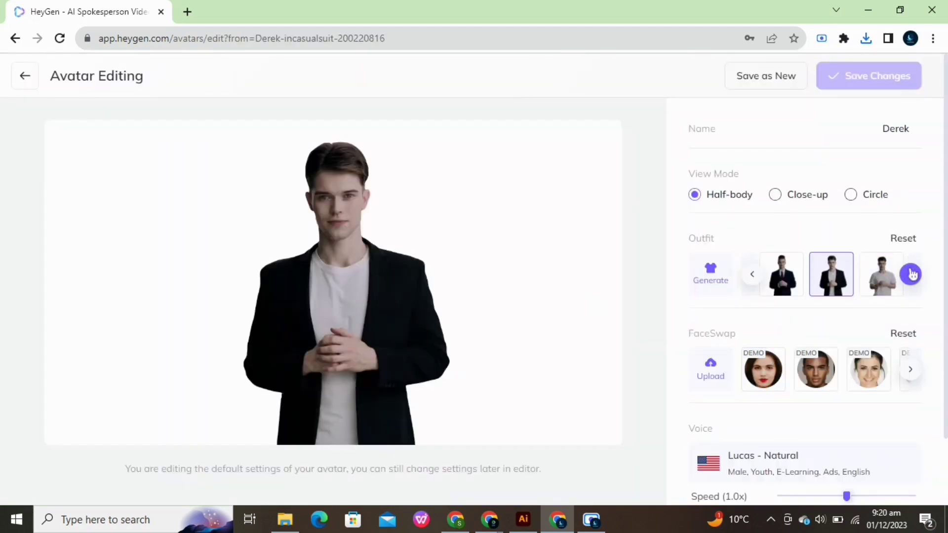
- Try the suit, T-shirt and patterned shirt outfits in close-up, circle and half-body framing
{"action": "left_click", "coordinate": [792, 290]}
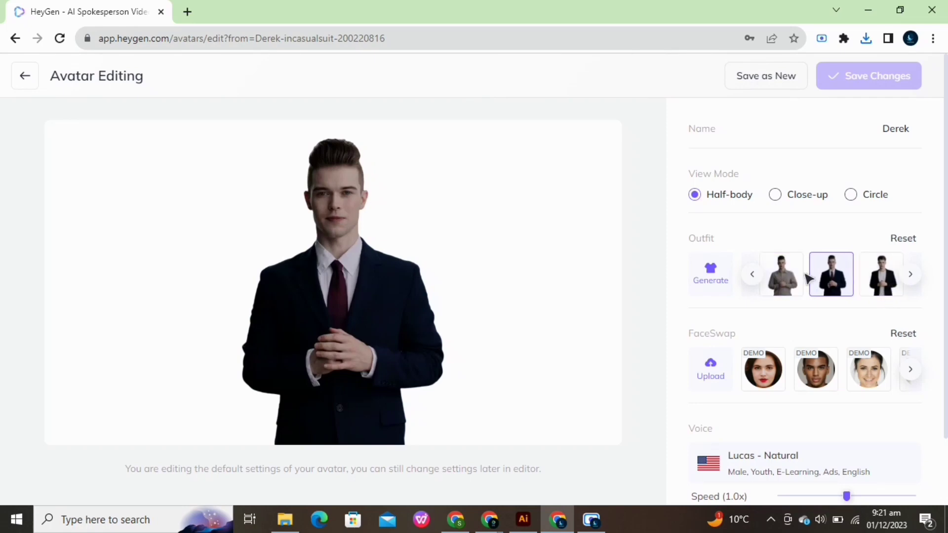
{"action": "left_click", "coordinate": [790, 279]}
{"action": "left_click", "coordinate": [910, 290]}
{"action": "left_click", "coordinate": [895, 290]}
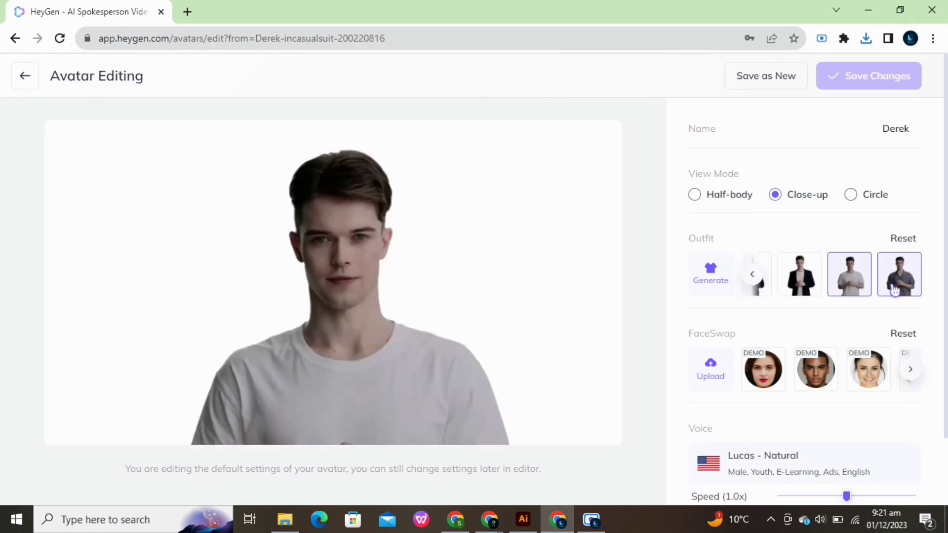
{"action": "left_click", "coordinate": [895, 290]}
{"action": "left_click", "coordinate": [850, 194]}
{"action": "left_click", "coordinate": [694, 195]}
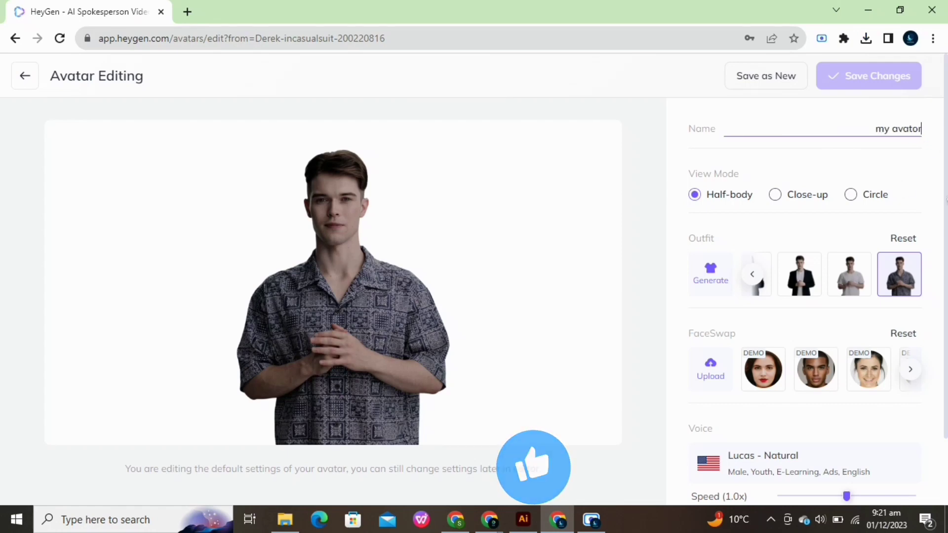
- Choose the white T-shirt outfit and save the avatar as new, named 'my avator'
{"action": "scroll", "coordinate": [496, 277], "scroll_direction": "down", "scroll_amount": 2}
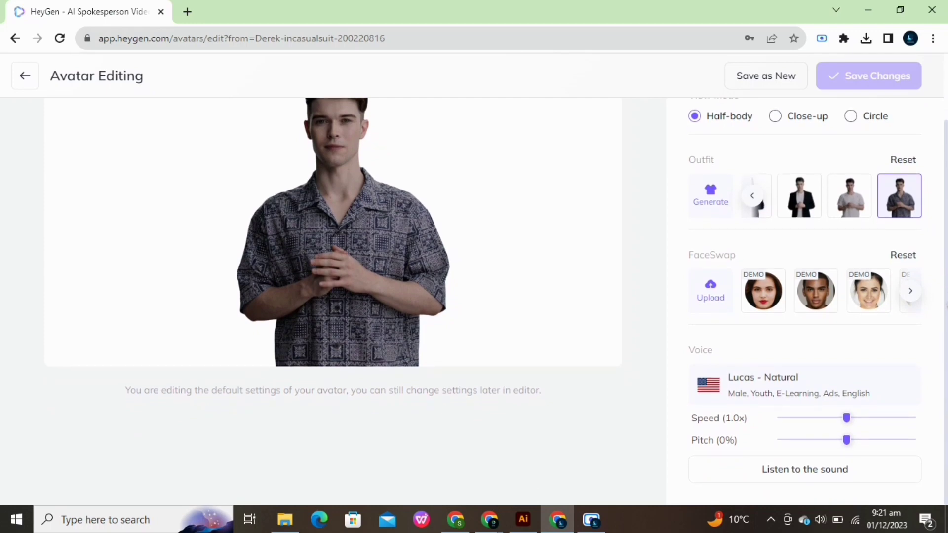
{"action": "scroll", "coordinate": [496, 301], "scroll_direction": "up", "scroll_amount": 2}
{"action": "left_click", "coordinate": [856, 274]}
{"action": "left_click", "coordinate": [766, 85]}
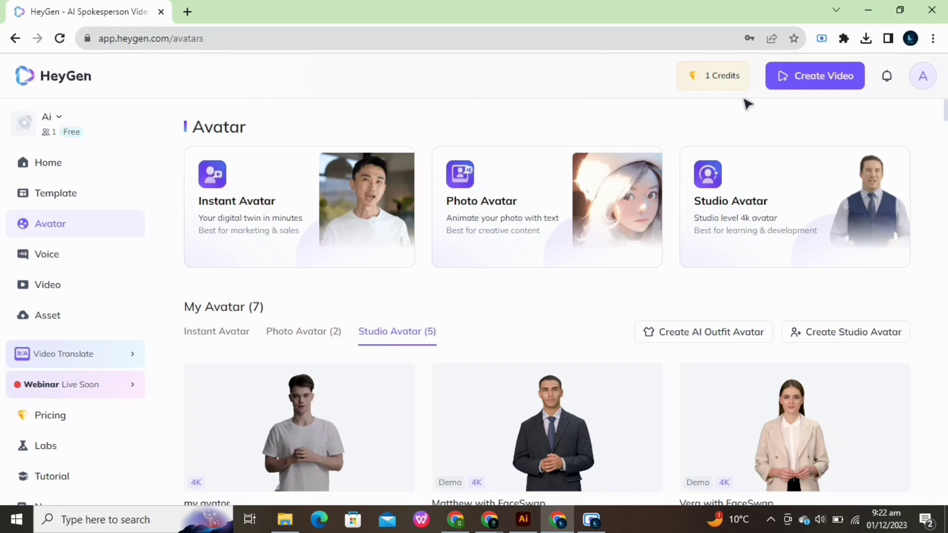
- Start a new landscape video using the Derek in Blazer avatar
{"action": "mouse_move", "coordinate": [766, 86]}
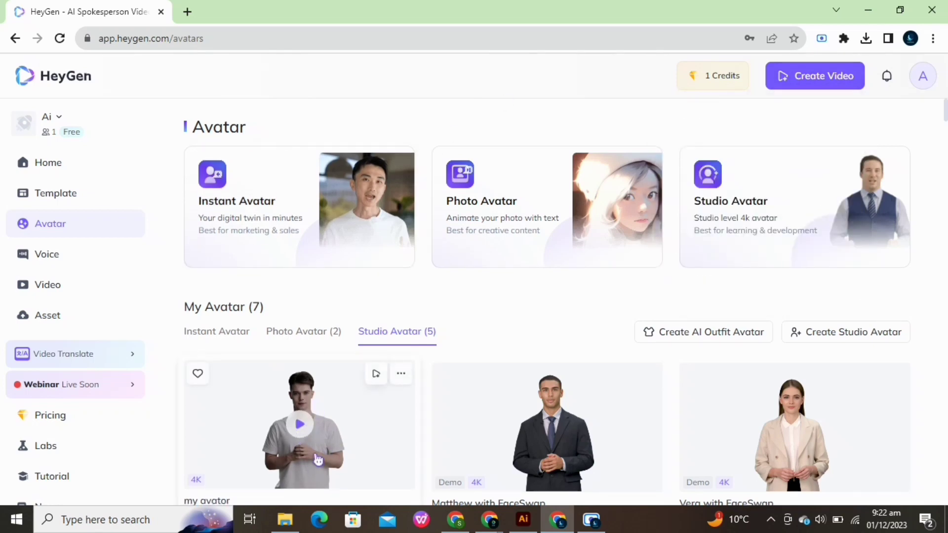
{"action": "scroll", "coordinate": [789, 296], "scroll_direction": "down", "scroll_amount": 4}
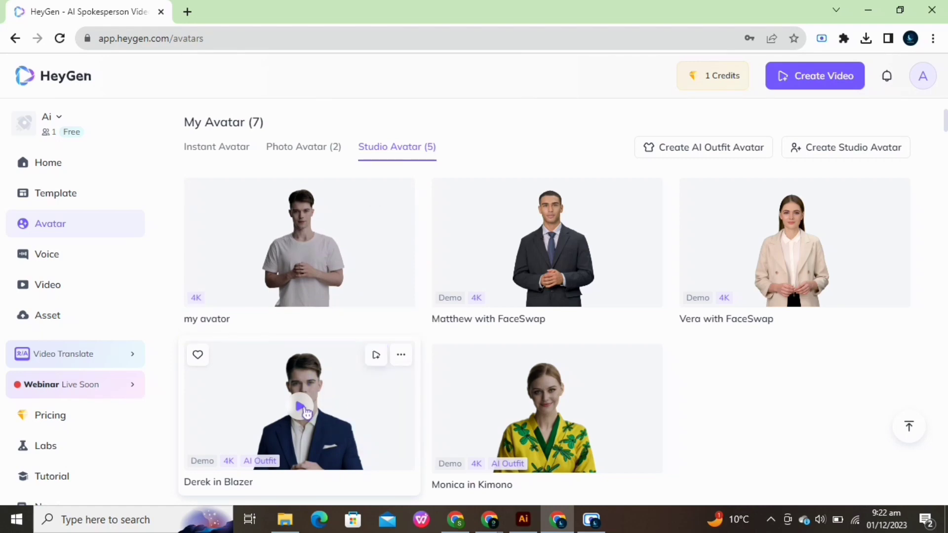
{"action": "mouse_move", "coordinate": [376, 354]}
{"action": "left_click", "coordinate": [381, 398]}
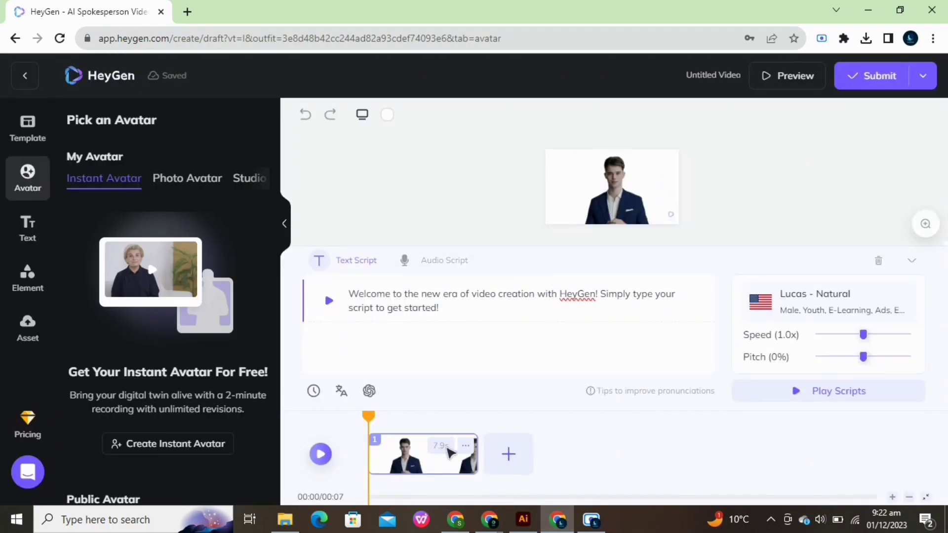
- Check spelling suggestions for 'HeyGen' in the default script, then bring up the AI Voice list
{"action": "left_click_drag", "start_coordinate": [441, 308], "coordinate": [355, 290]}
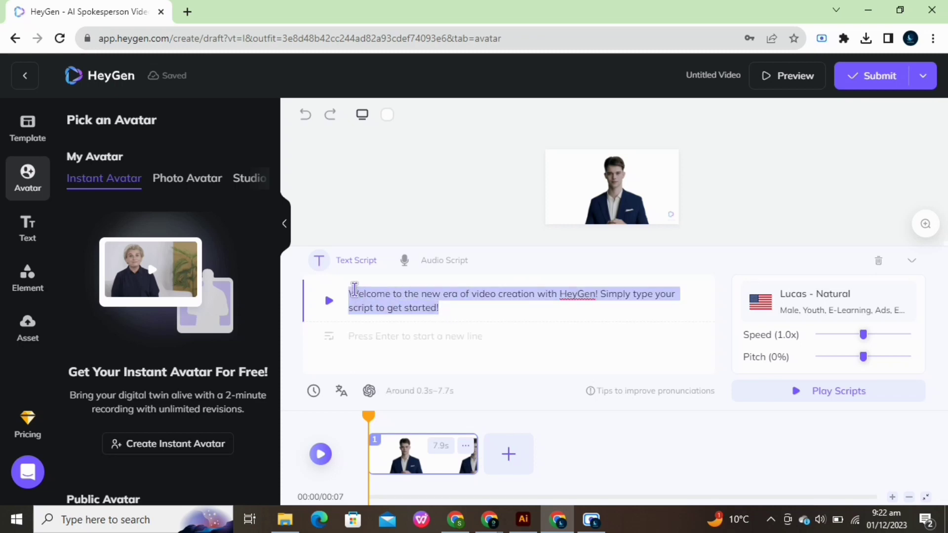
{"action": "left_click", "coordinate": [570, 295]}
{"action": "right_click", "coordinate": [573, 294]}
{"action": "left_click", "coordinate": [642, 355]}
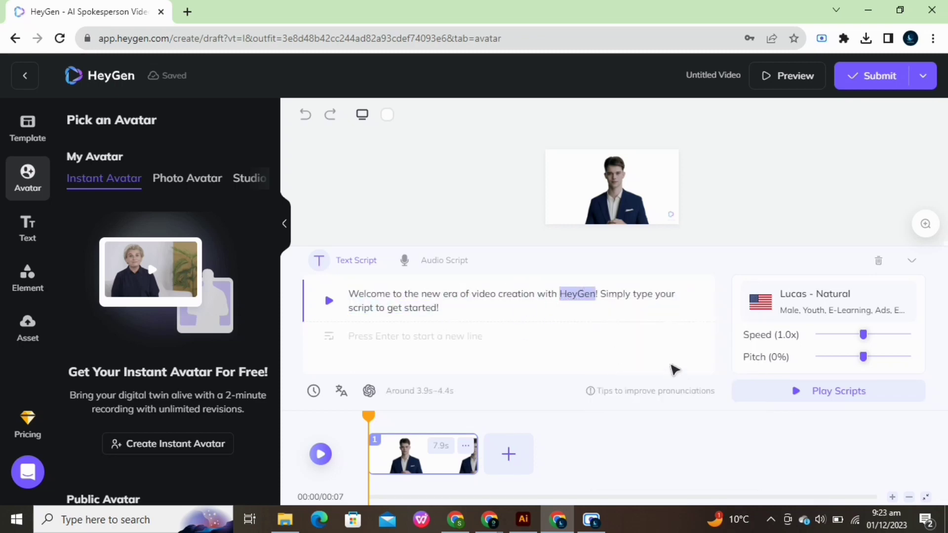
{"action": "left_click", "coordinate": [814, 301]}
{"action": "scroll", "coordinate": [821, 245], "scroll_direction": "down", "scroll_amount": 10}
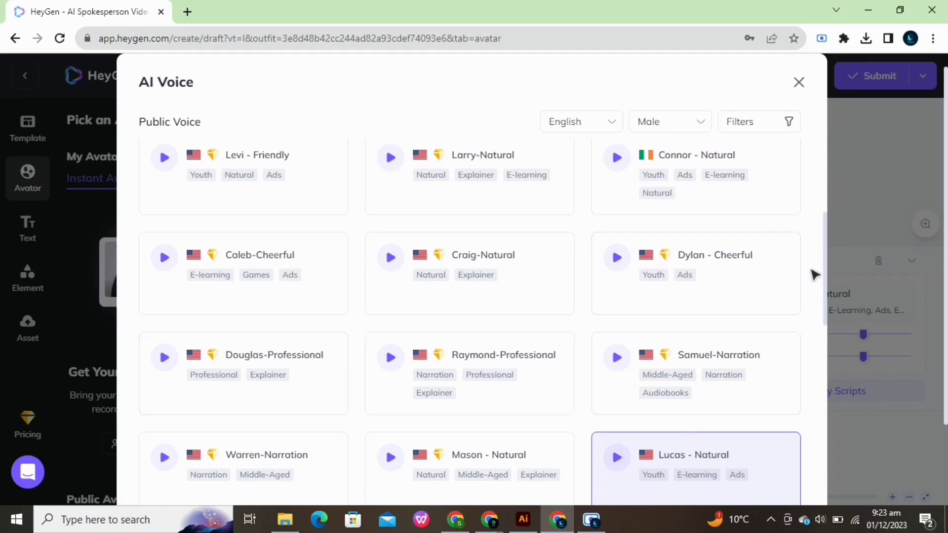
- Filter the AI voices to Female gender and Urdu language
{"action": "left_click_drag", "start_coordinate": [829, 277], "coordinate": [828, 360]}
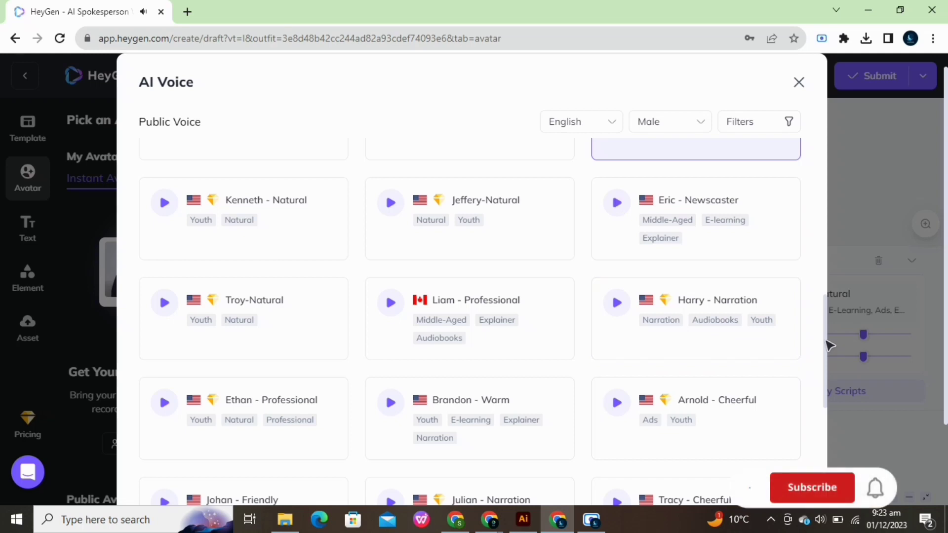
{"action": "left_click", "coordinate": [691, 120]}
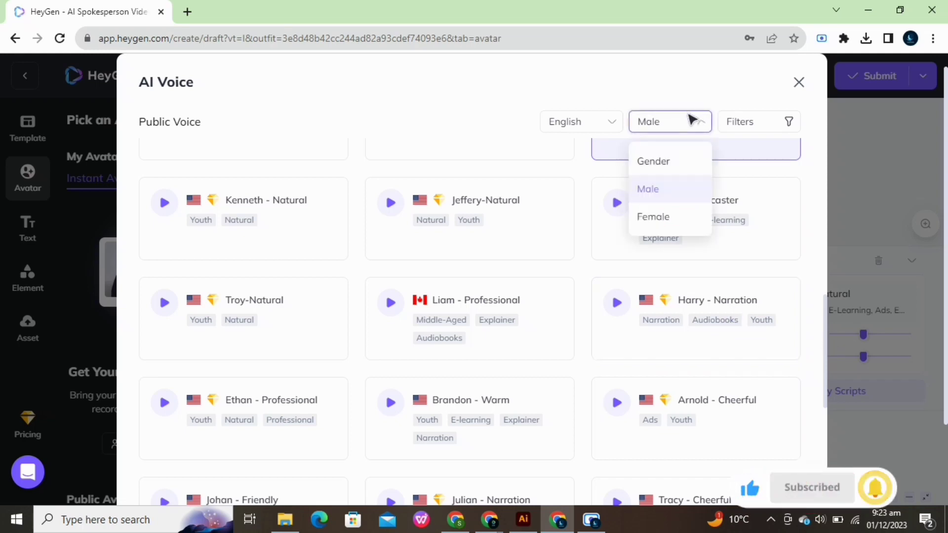
{"action": "left_click", "coordinate": [650, 216]}
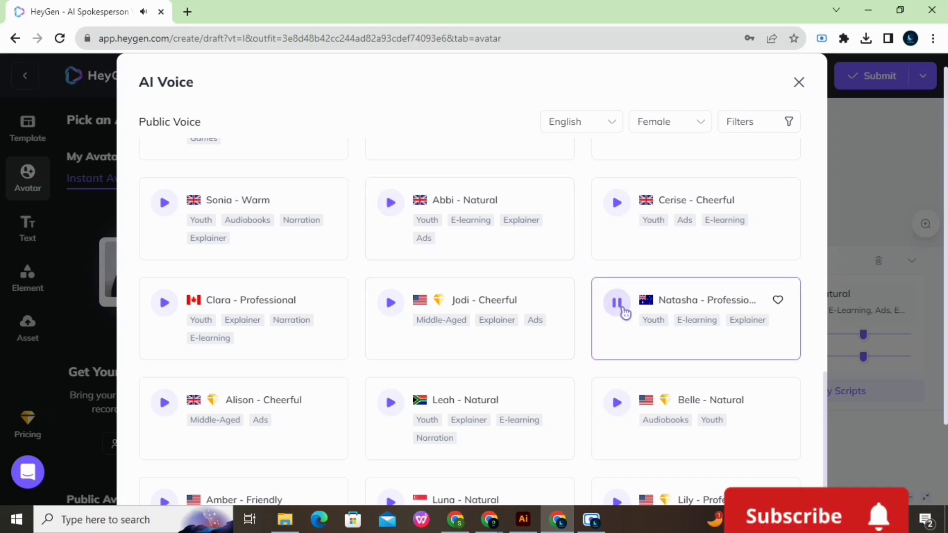
{"action": "left_click", "coordinate": [616, 124]}
{"action": "left_click_drag", "start_coordinate": [620, 153], "coordinate": [629, 306]}
{"action": "left_click", "coordinate": [587, 267]}
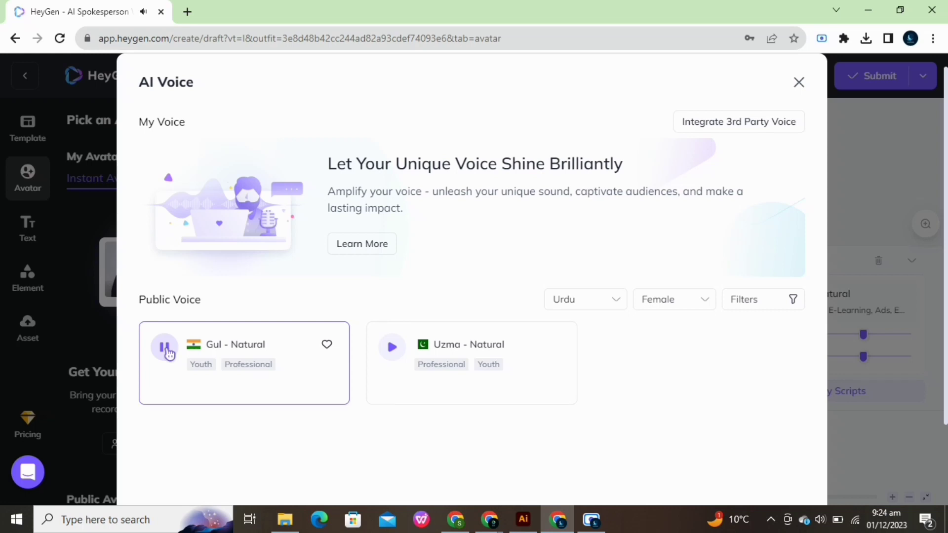
- Switch the voice language to Turkish and play the Fatma voice sample
{"action": "left_click", "coordinate": [616, 302]}
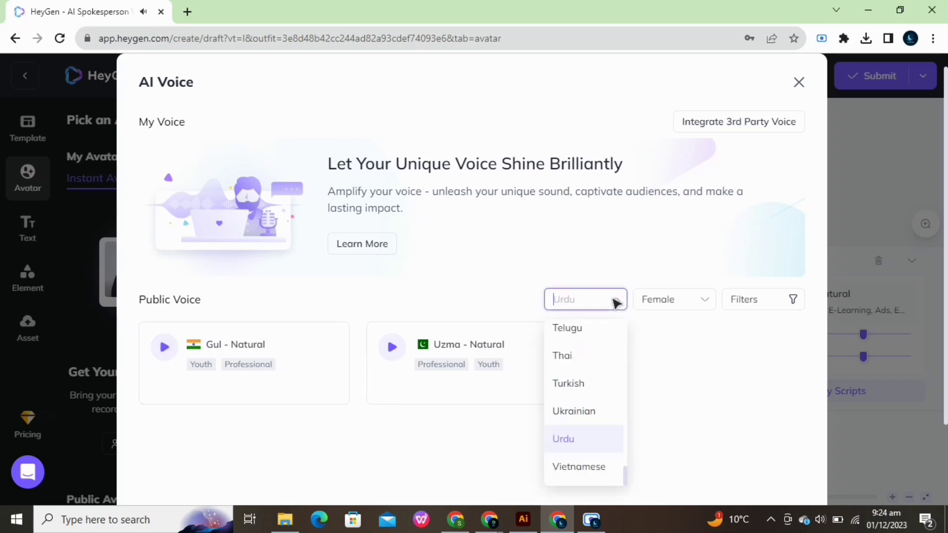
{"action": "left_click", "coordinate": [582, 397]}
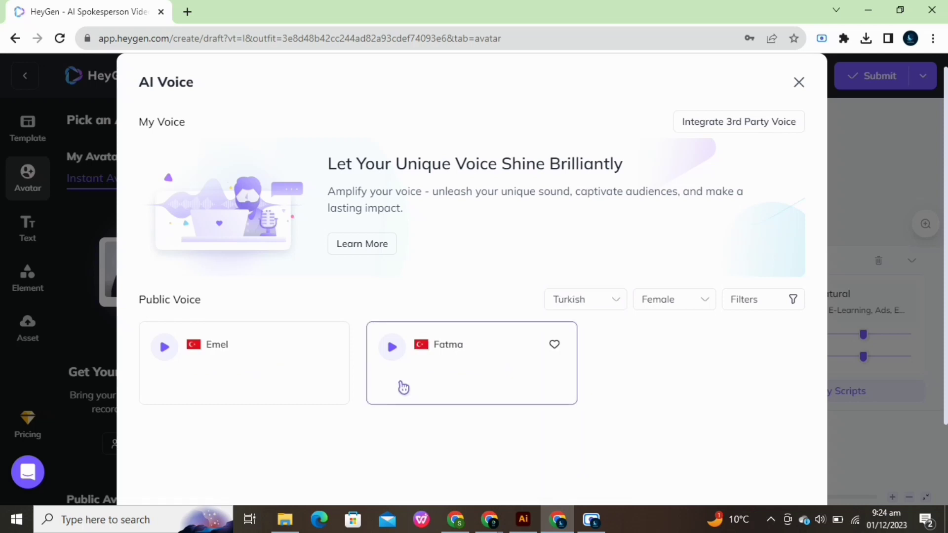
{"action": "left_click", "coordinate": [394, 351]}
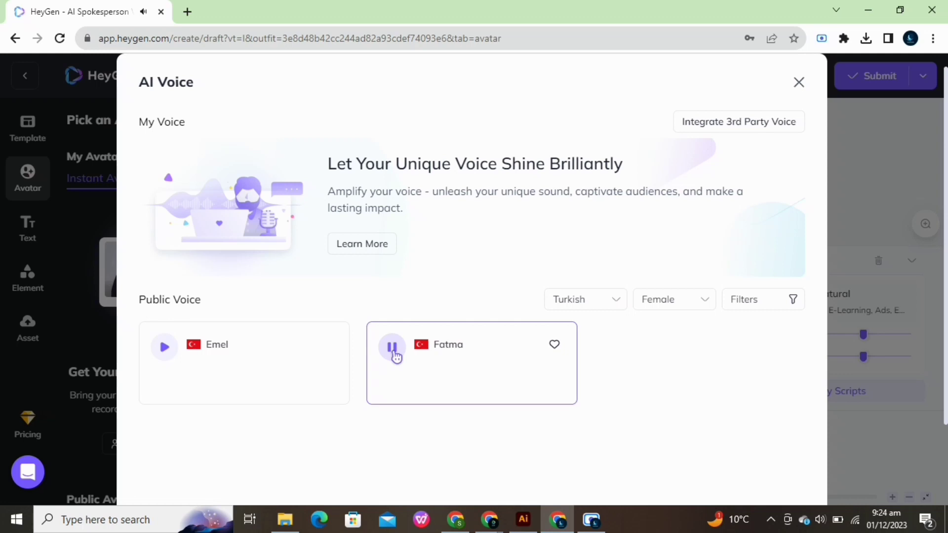
- Change the voice filters to English language and Male gender
{"action": "left_click", "coordinate": [617, 301]}
{"action": "scroll", "coordinate": [627, 355], "scroll_direction": "up", "scroll_amount": 10}
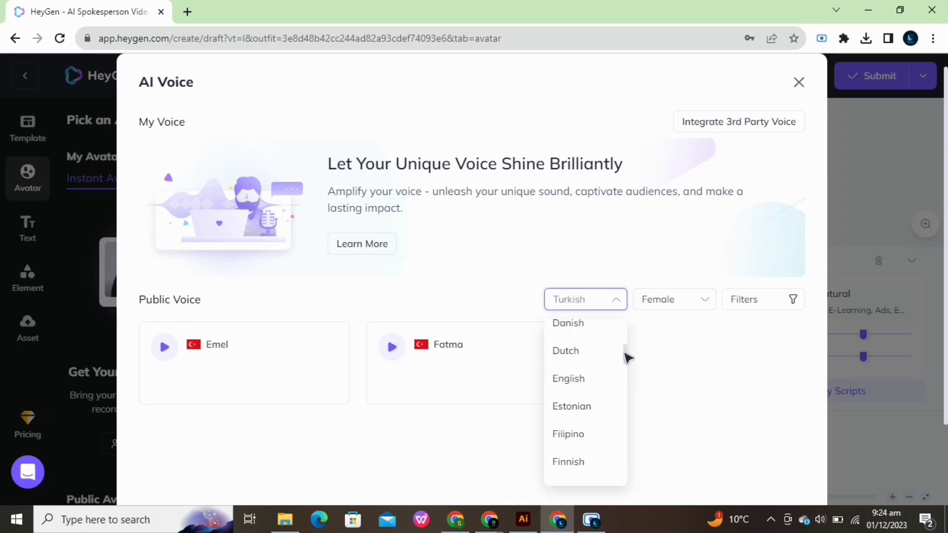
{"action": "left_click", "coordinate": [593, 381]}
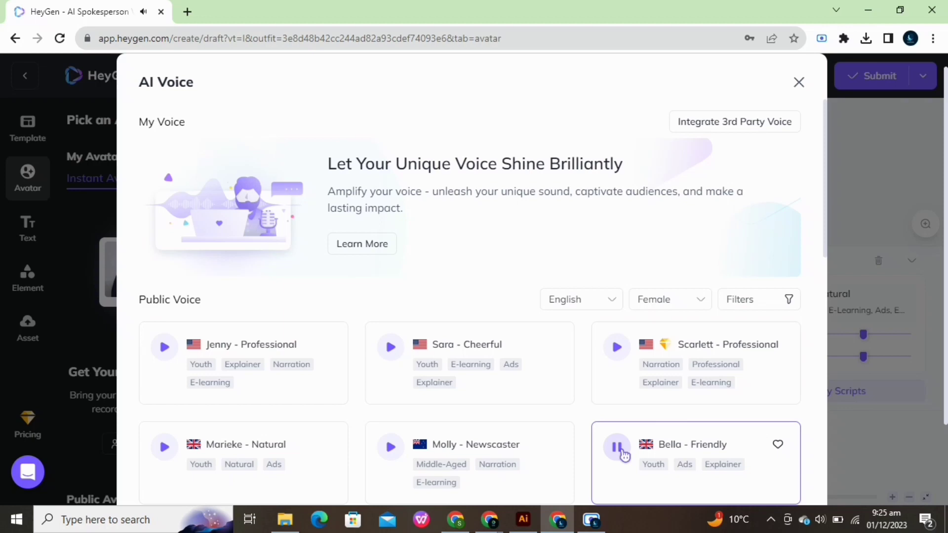
{"action": "left_click", "coordinate": [676, 296]}
{"action": "left_click", "coordinate": [647, 366]}
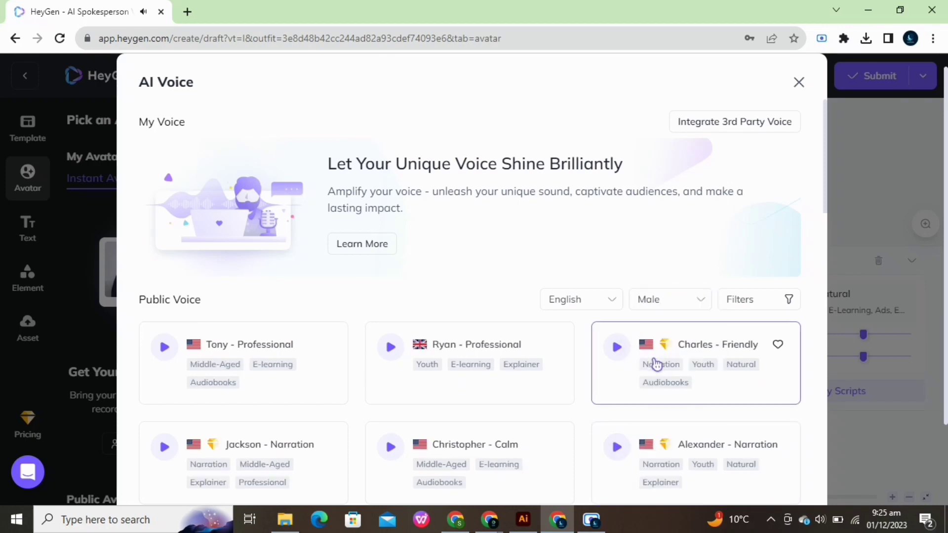
- Close the AI Voice dialog and toggle the script to Audio and back to Text
{"action": "left_click", "coordinate": [799, 82]}
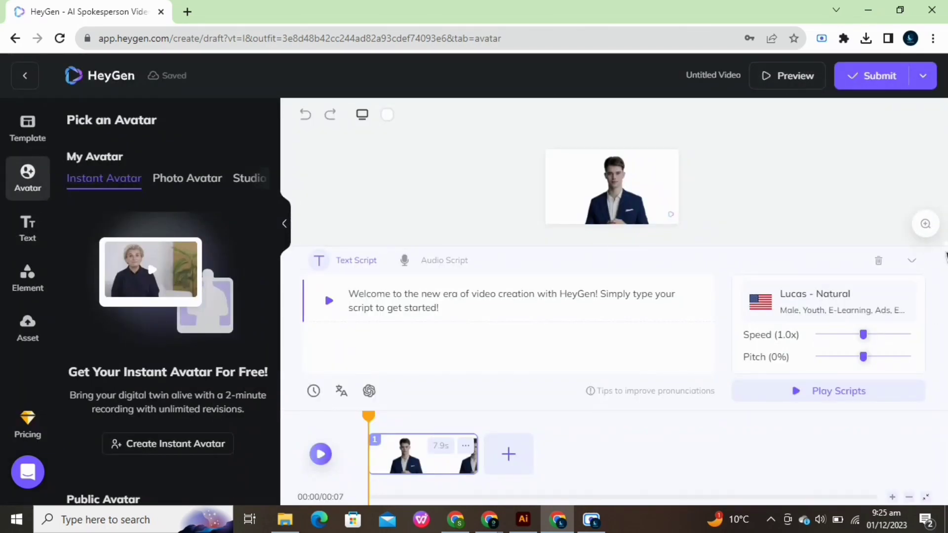
{"action": "left_click", "coordinate": [432, 262]}
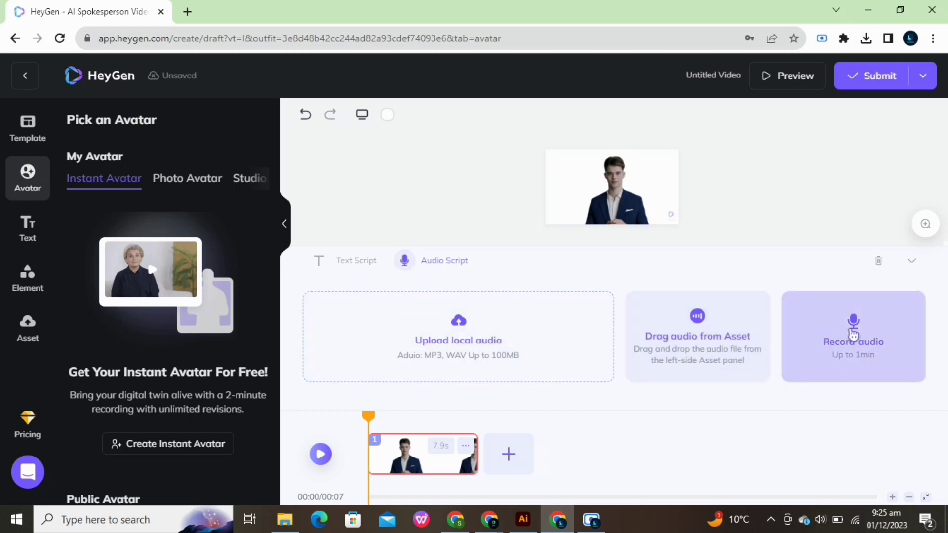
{"action": "left_click", "coordinate": [367, 268]}
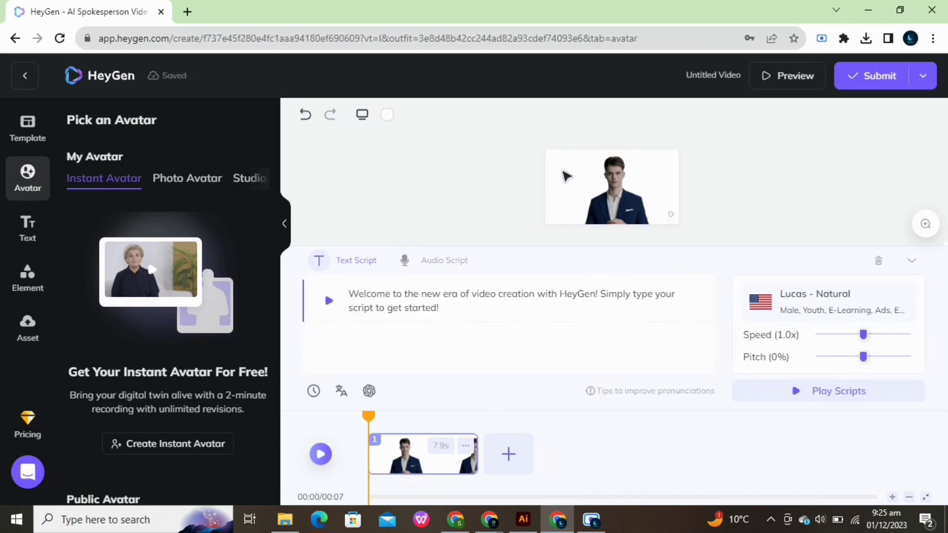
- Upload the pexels-rodnae-productions-7895836 road video from Downloads into Assets
{"action": "left_click", "coordinate": [34, 330]}
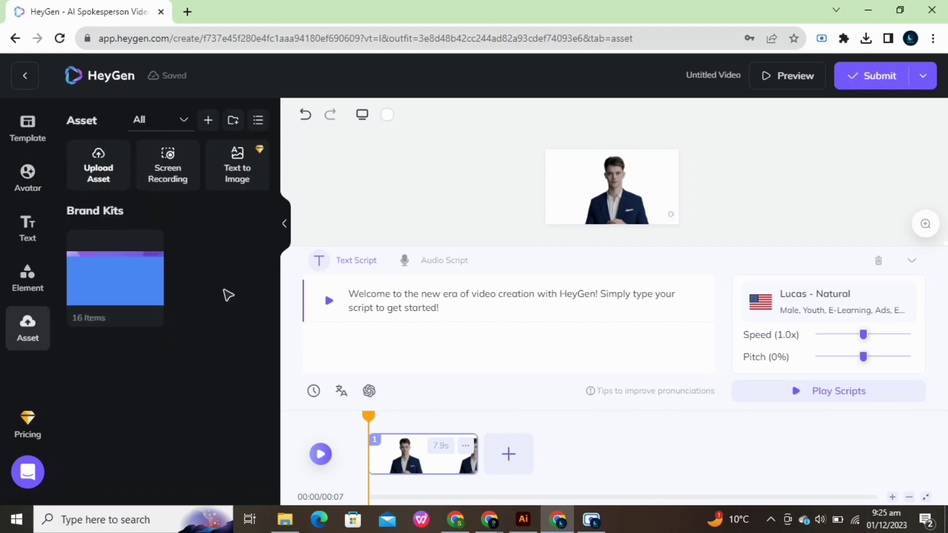
{"action": "left_click", "coordinate": [114, 177]}
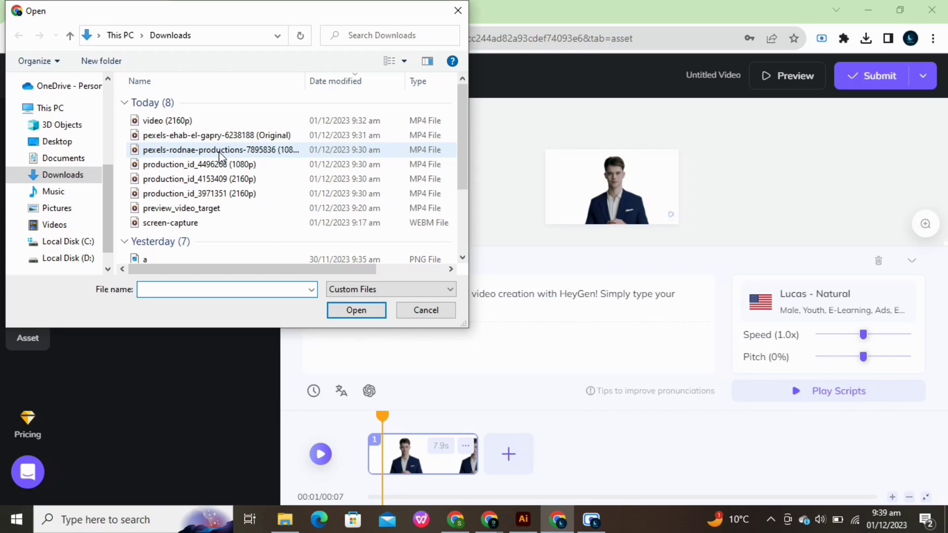
{"action": "left_click", "coordinate": [222, 151]}
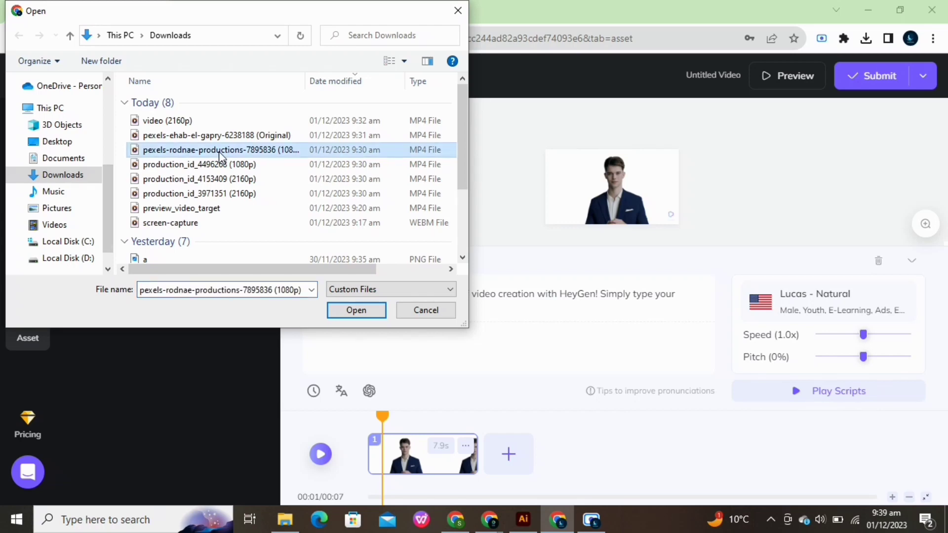
{"action": "left_click", "coordinate": [353, 311]}
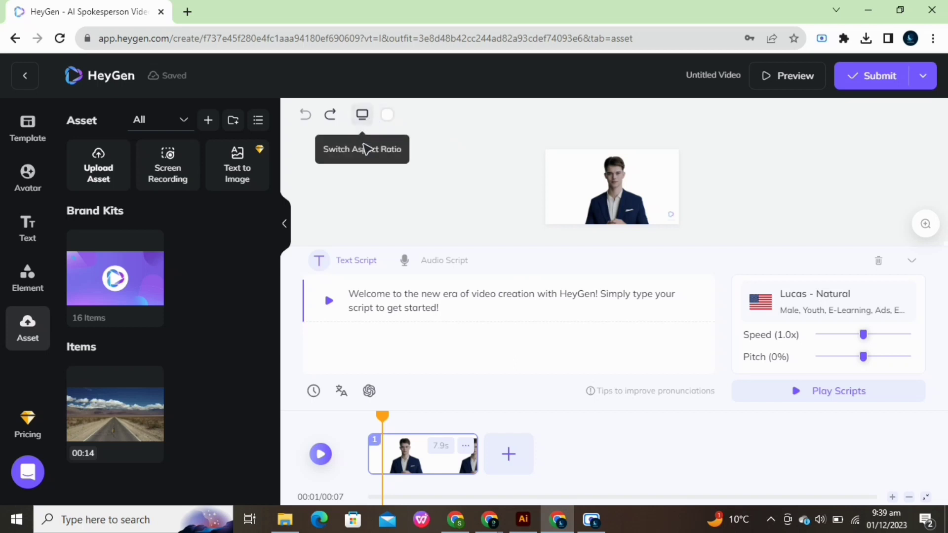
- Place the road clip on the canvas, set it as the background, then Submit
{"action": "mouse_move", "coordinate": [120, 407]}
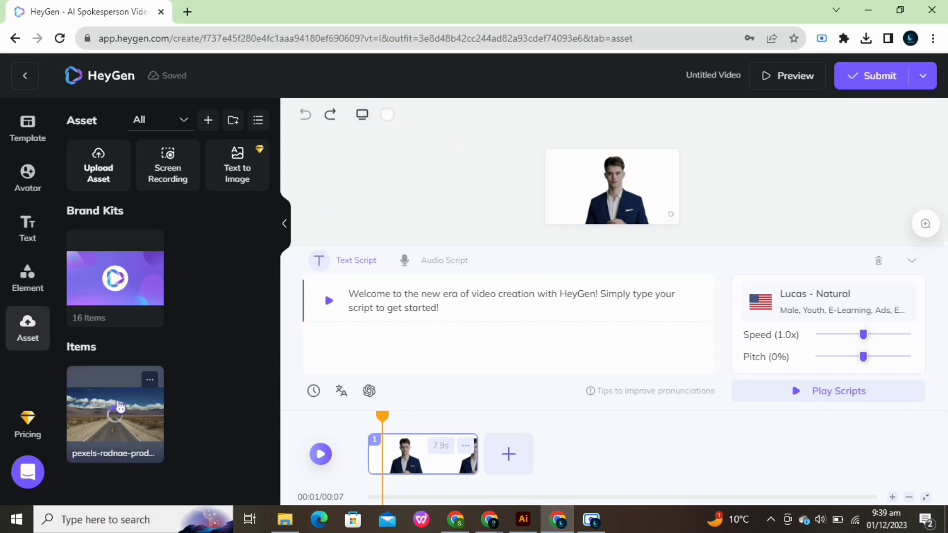
{"action": "left_click_drag", "start_coordinate": [122, 412], "coordinate": [605, 170]}
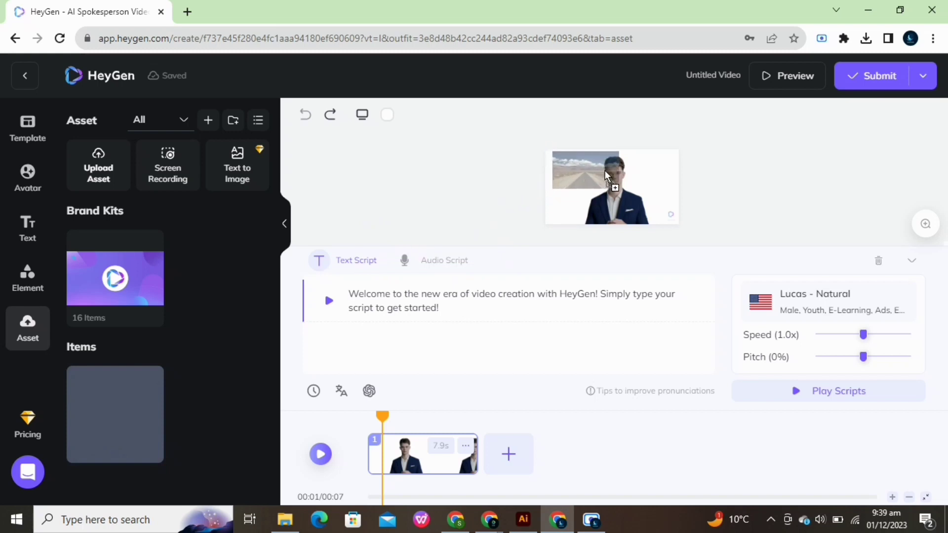
{"action": "right_click", "coordinate": [604, 171]}
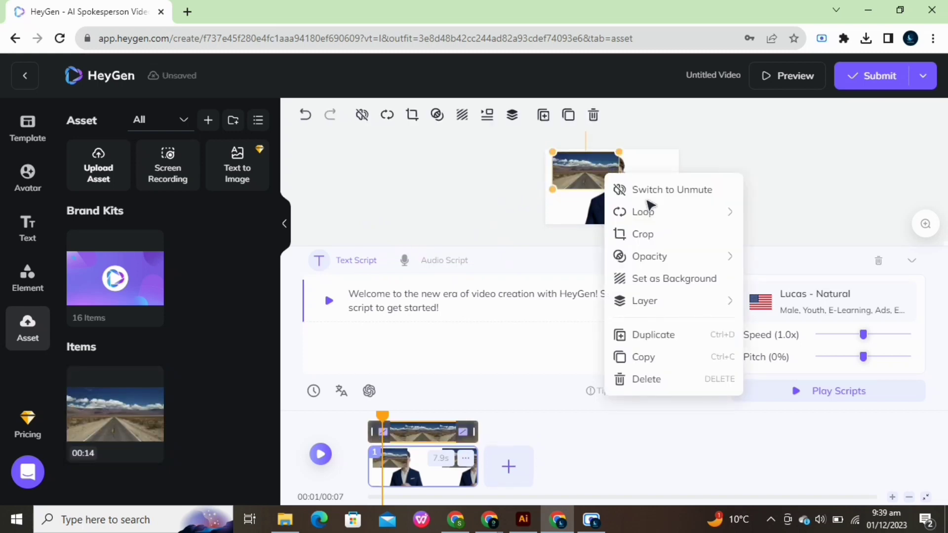
{"action": "left_click", "coordinate": [658, 285]}
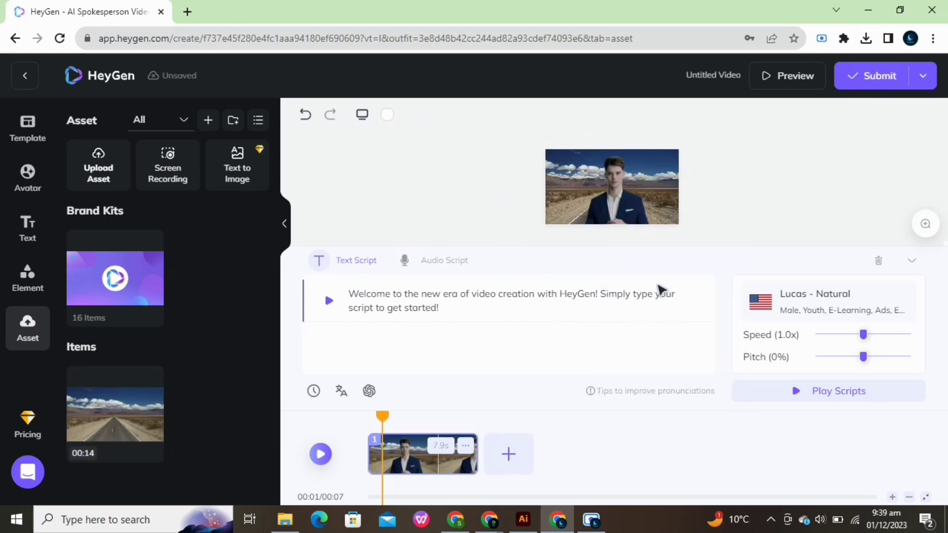
{"action": "left_click", "coordinate": [877, 77]}
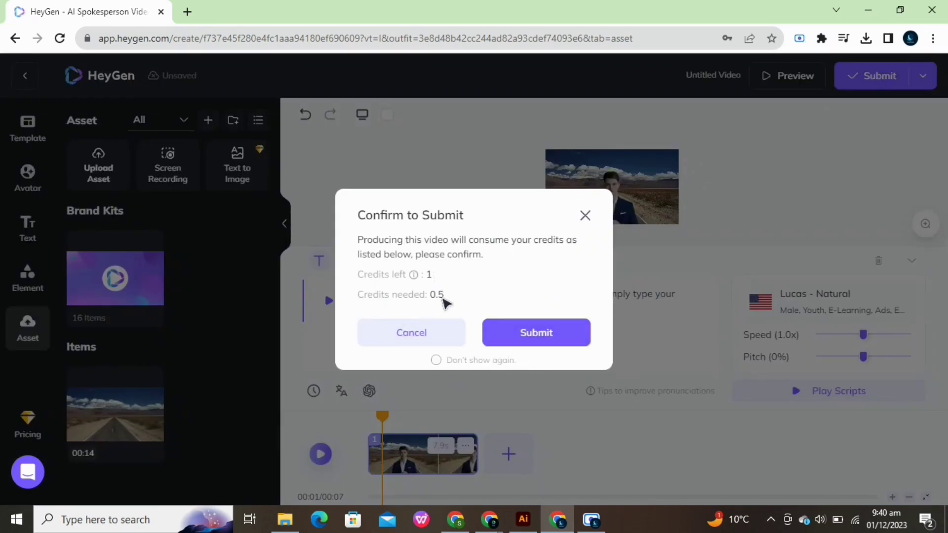
- Confirm the render and find the finished 7-second Untitled Video under Personal Items
{"action": "left_click", "coordinate": [530, 338]}
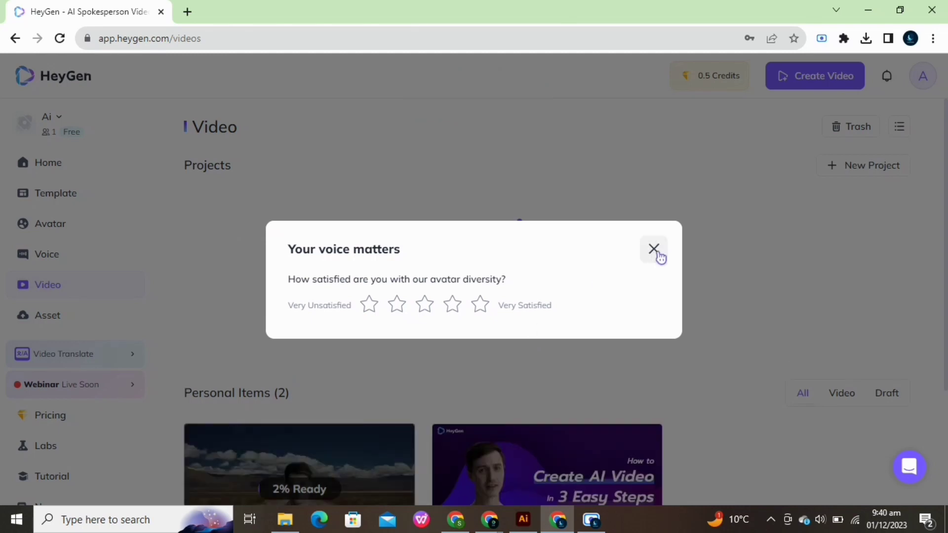
{"action": "left_click", "coordinate": [656, 252]}
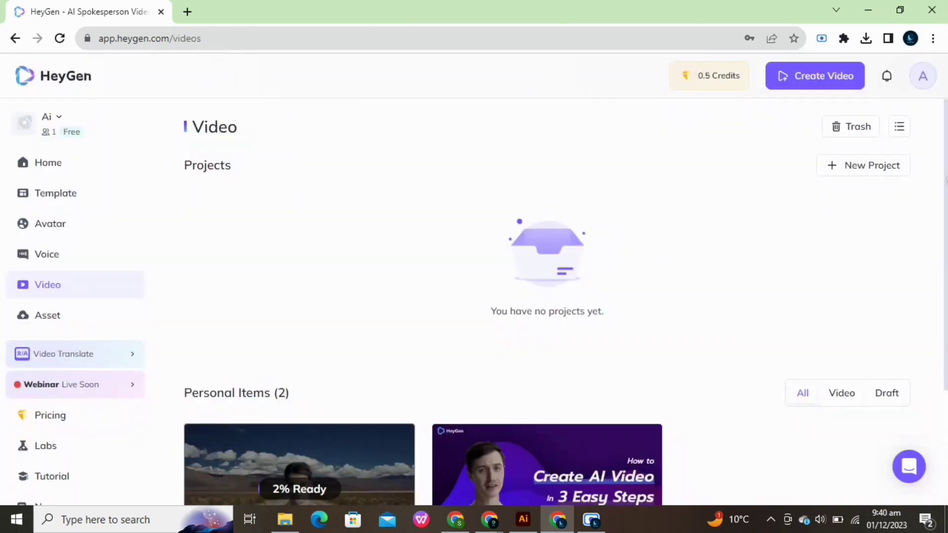
{"action": "scroll", "coordinate": [250, 413], "scroll_direction": "down", "scroll_amount": 2}
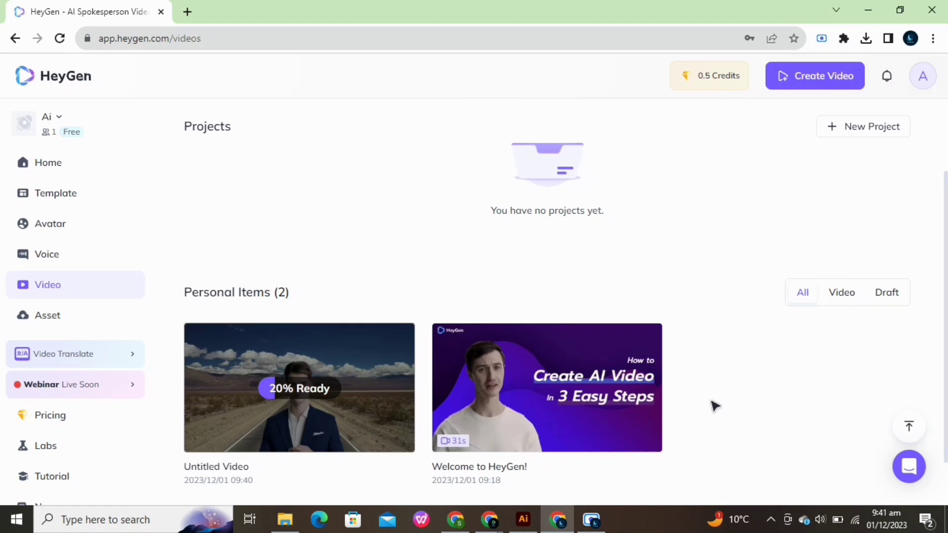
{"action": "left_click_drag", "start_coordinate": [945, 261], "coordinate": [945, 283]}
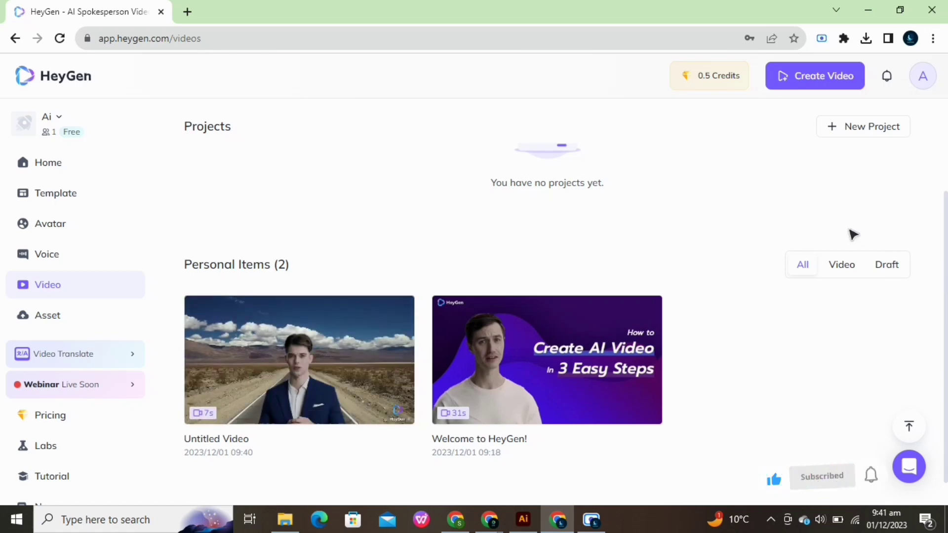
- Play the rendered desert-road Untitled Video, then download the original video file
{"action": "left_click", "coordinate": [385, 355]}
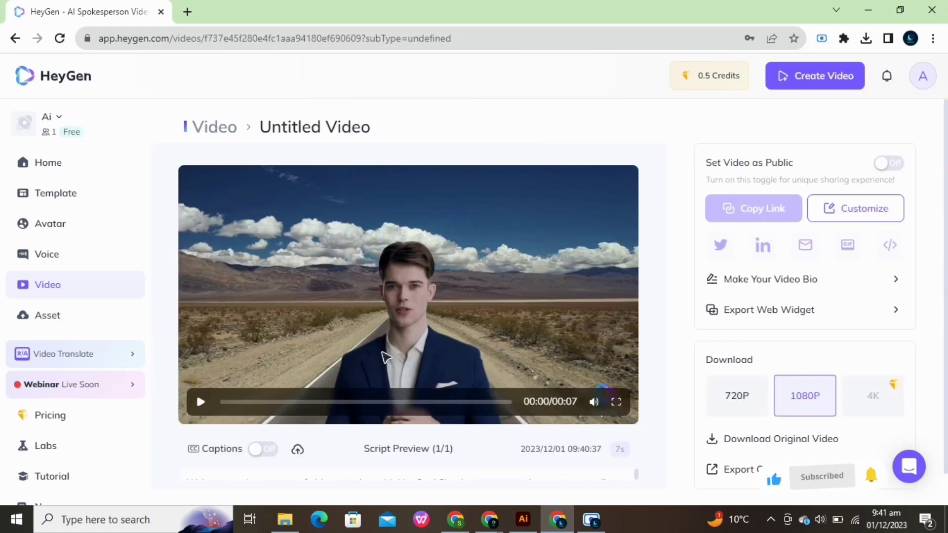
{"action": "left_click", "coordinate": [376, 315]}
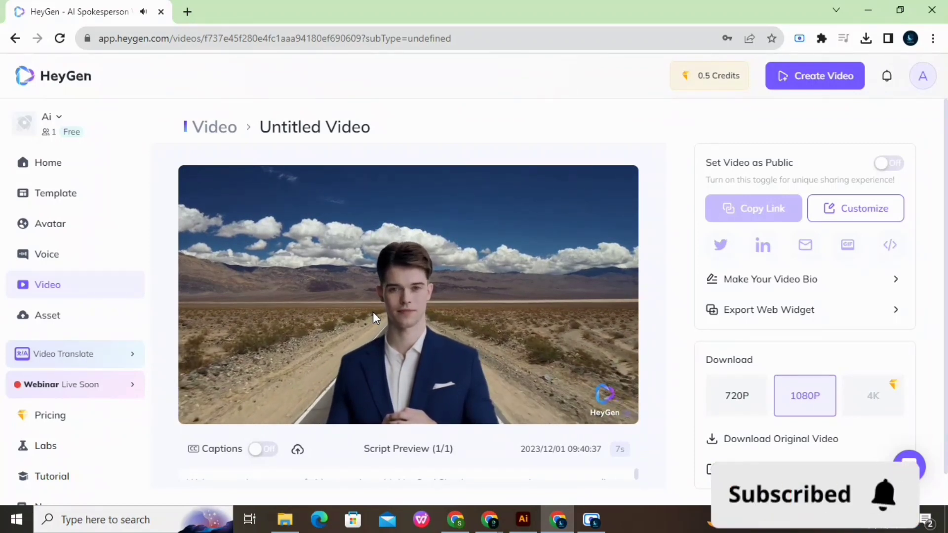
{"action": "scroll", "coordinate": [731, 405], "scroll_direction": "down", "scroll_amount": 1}
{"action": "left_click", "coordinate": [731, 406]}
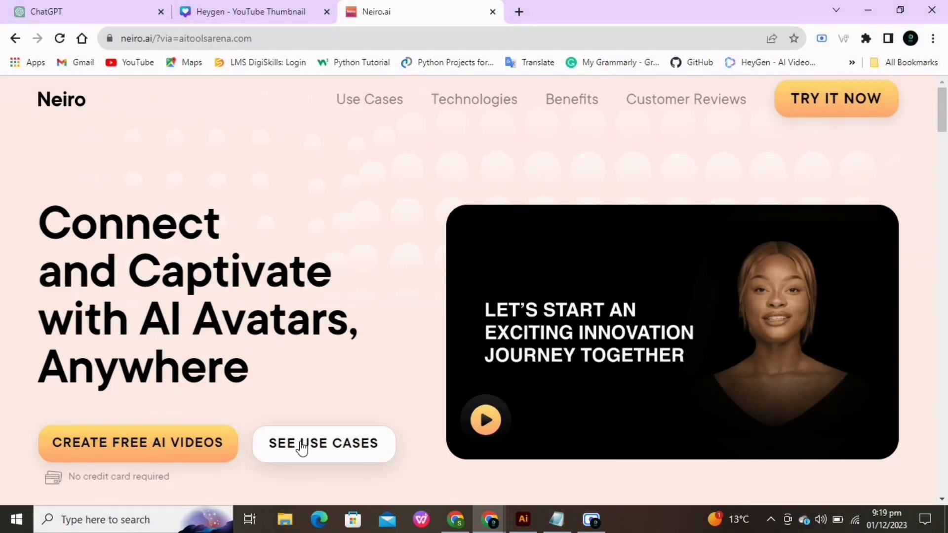
- Preview several avatars, including the young man, then settle on the woman in the white shirt
{"action": "left_click_drag", "start_coordinate": [942, 110], "coordinate": [944, 230]}
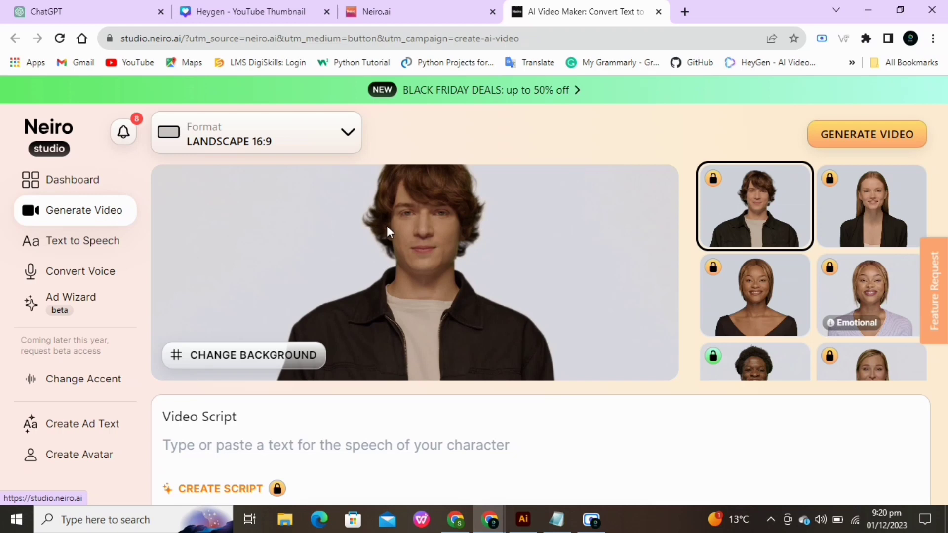
{"action": "left_click", "coordinate": [837, 203]}
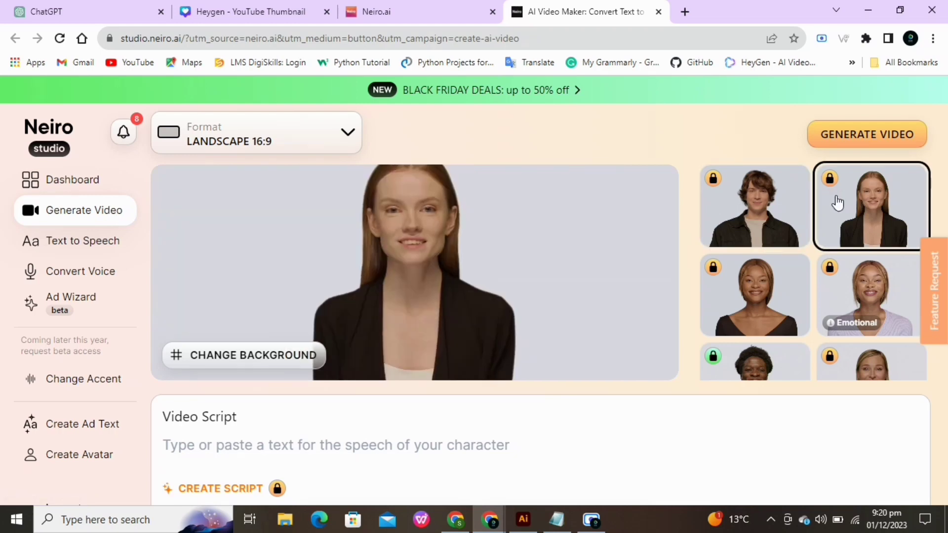
{"action": "left_click", "coordinate": [785, 311]}
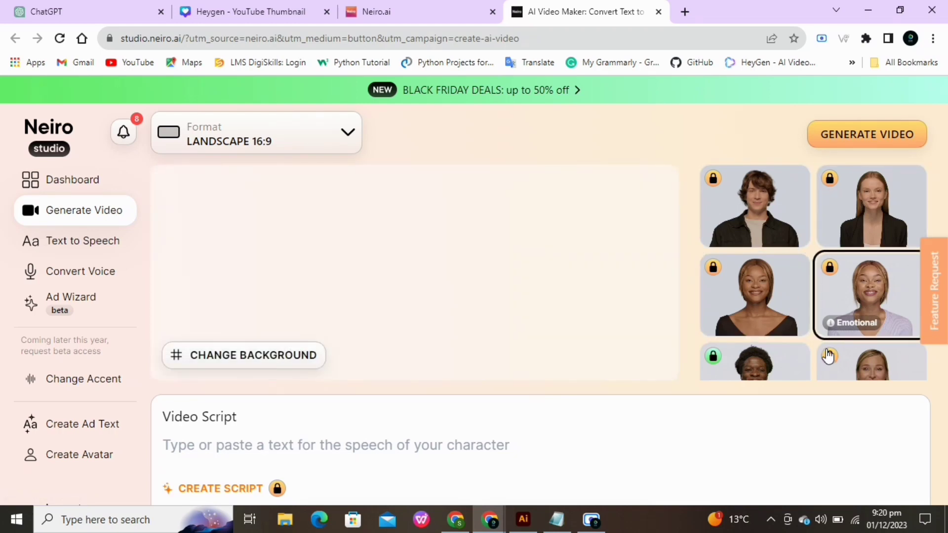
{"action": "left_click", "coordinate": [797, 376]}
{"action": "scroll", "coordinate": [798, 381], "scroll_direction": "down", "scroll_amount": 5}
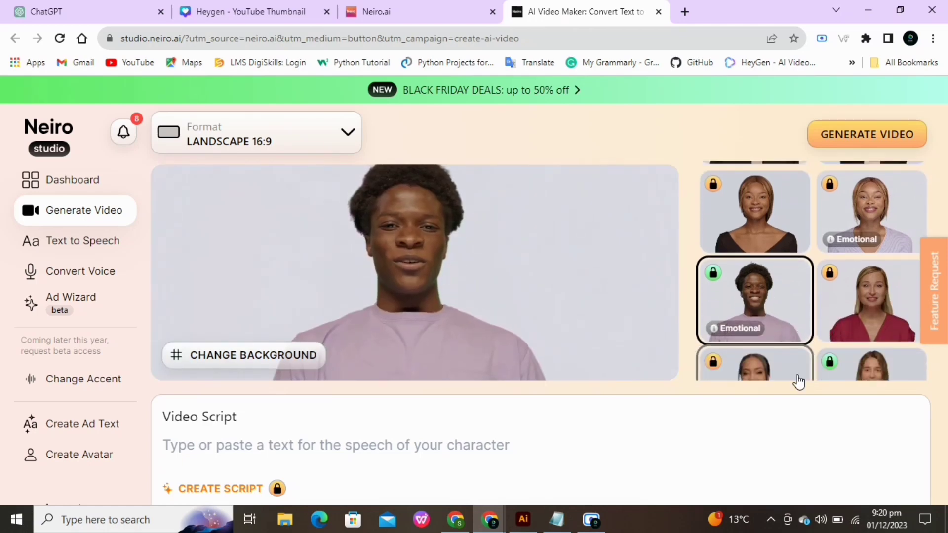
{"action": "left_click", "coordinate": [871, 261]}
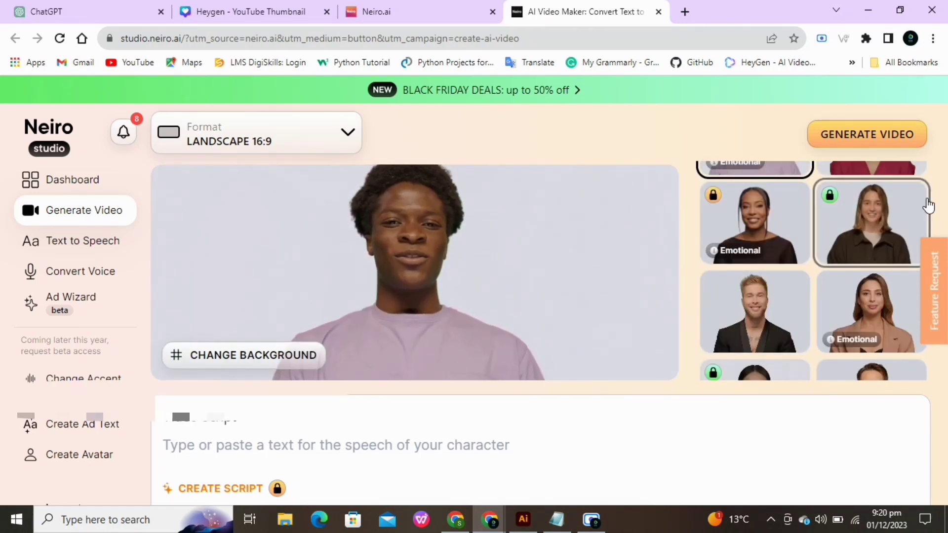
{"action": "scroll", "coordinate": [839, 247], "scroll_direction": "down", "scroll_amount": 3}
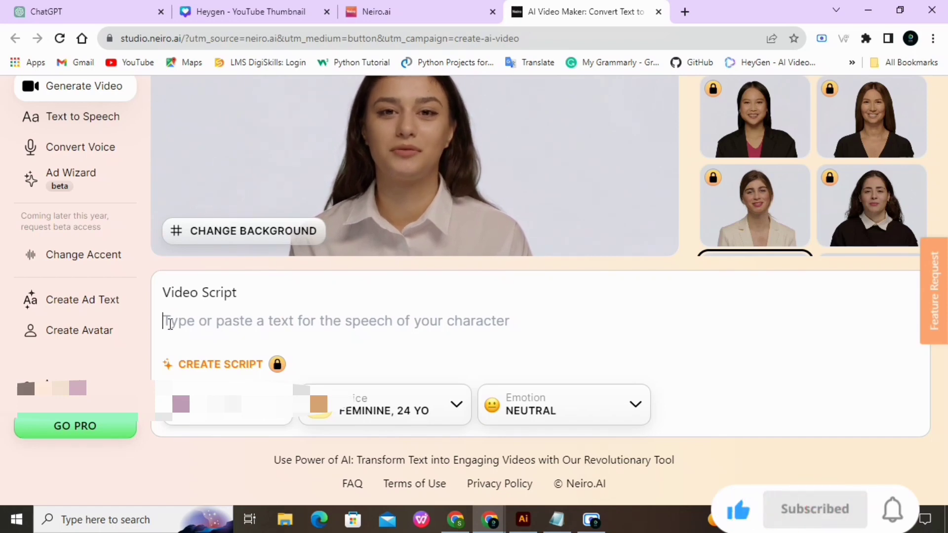
- Paste the prepared script into Video Script and change the language from Arabic (Egypt) to English (Australia)
{"action": "left_click", "coordinate": [170, 324]}
{"action": "key", "text": "ctrl+v"}
{"action": "left_click", "coordinate": [227, 404]}
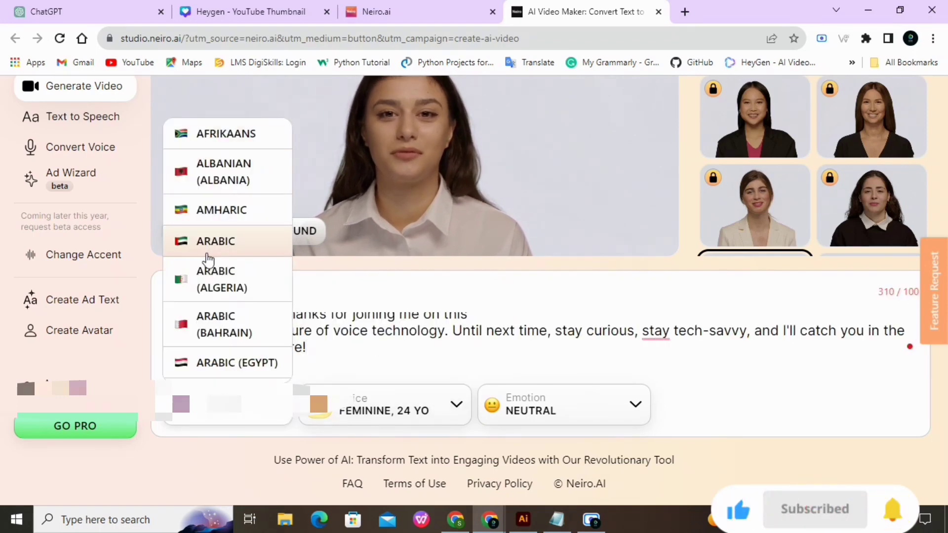
{"action": "left_click", "coordinate": [222, 362]}
{"action": "left_click", "coordinate": [230, 404]}
{"action": "scroll", "coordinate": [278, 366], "scroll_direction": "down", "scroll_amount": 10}
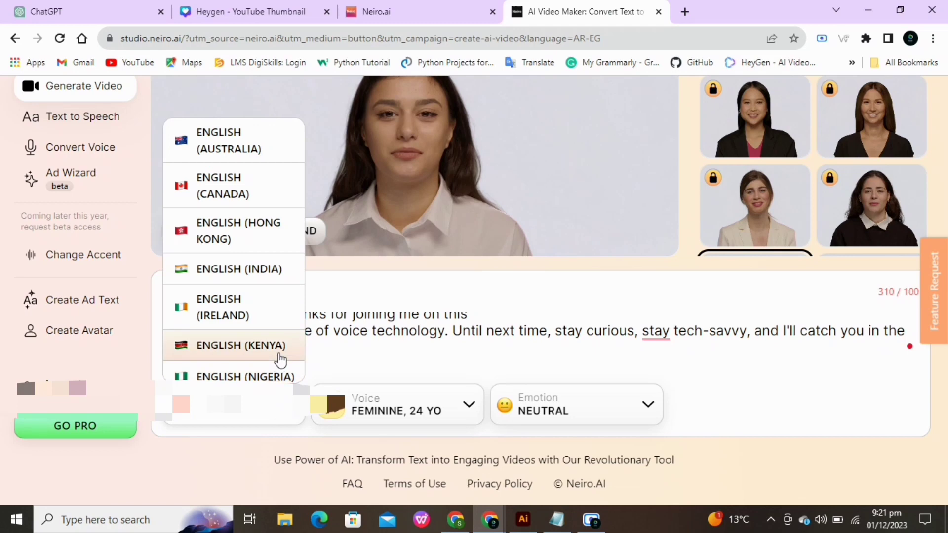
{"action": "left_click", "coordinate": [232, 149]}
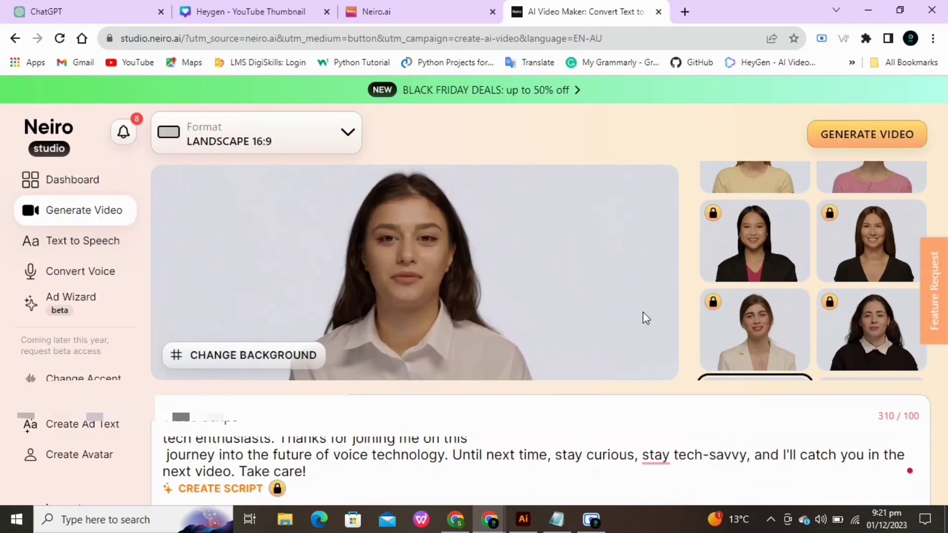
{"action": "scroll", "coordinate": [340, 322], "scroll_direction": "down", "scroll_amount": 3}
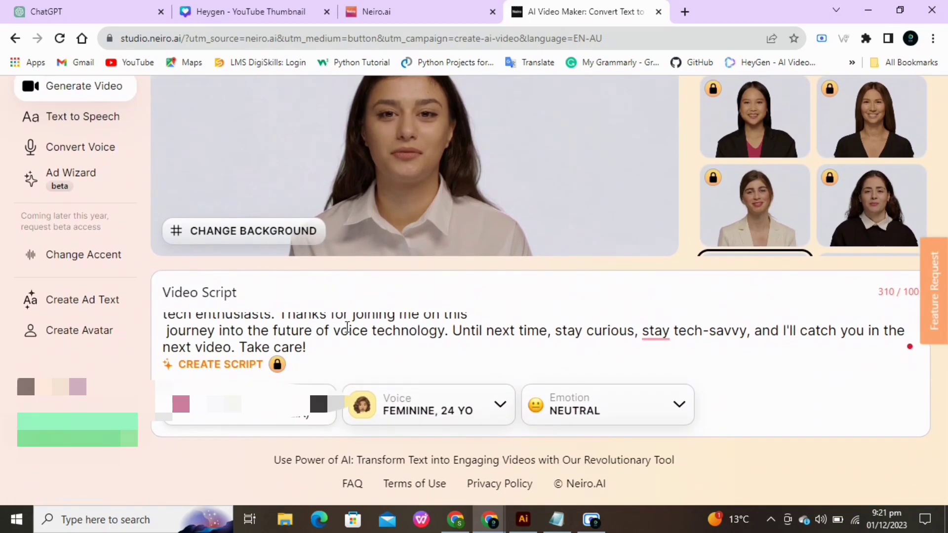
- Audition the 39, 27, 32, 25 and 50-year-old voices, then save the masculine 26-year-old voice
{"action": "left_click", "coordinate": [501, 407]}
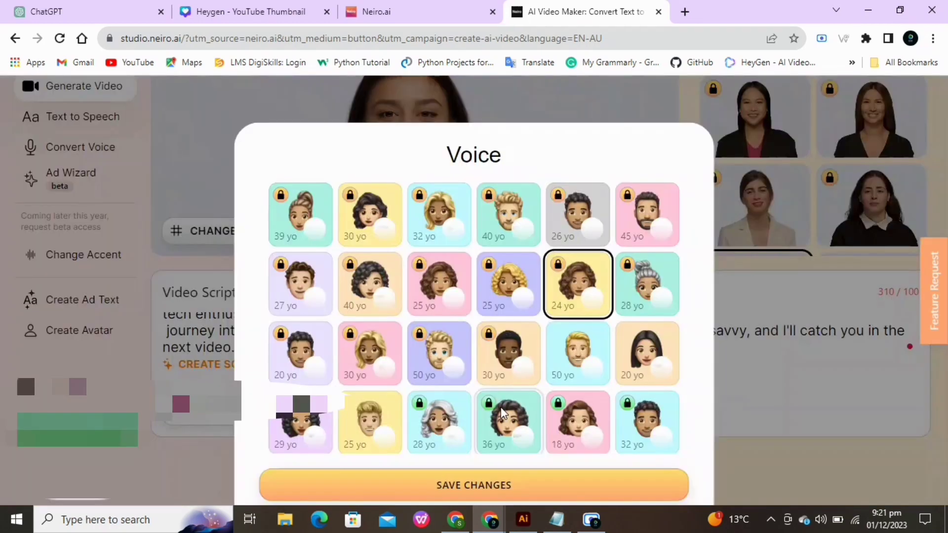
{"action": "left_click", "coordinate": [297, 185]}
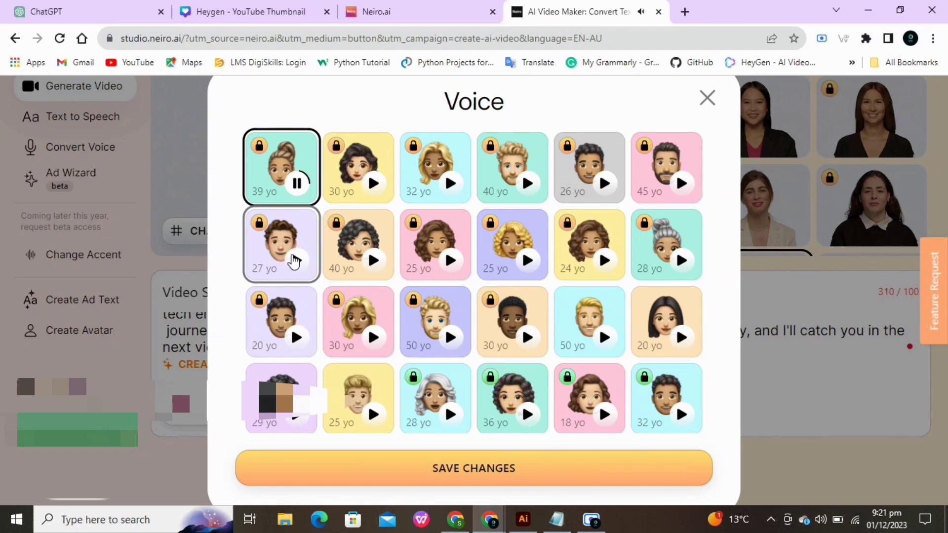
{"action": "left_click", "coordinate": [296, 261]}
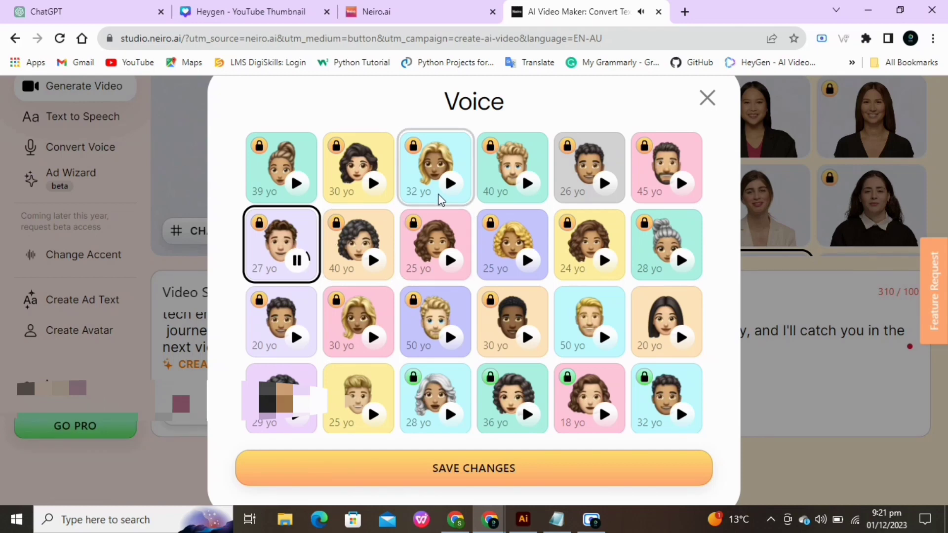
{"action": "left_click", "coordinate": [449, 197]}
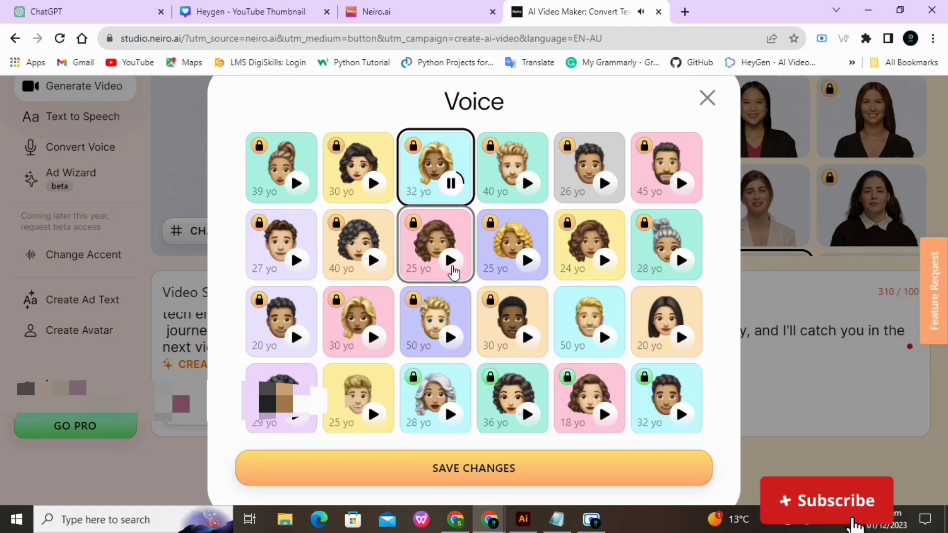
{"action": "left_click", "coordinate": [451, 264]}
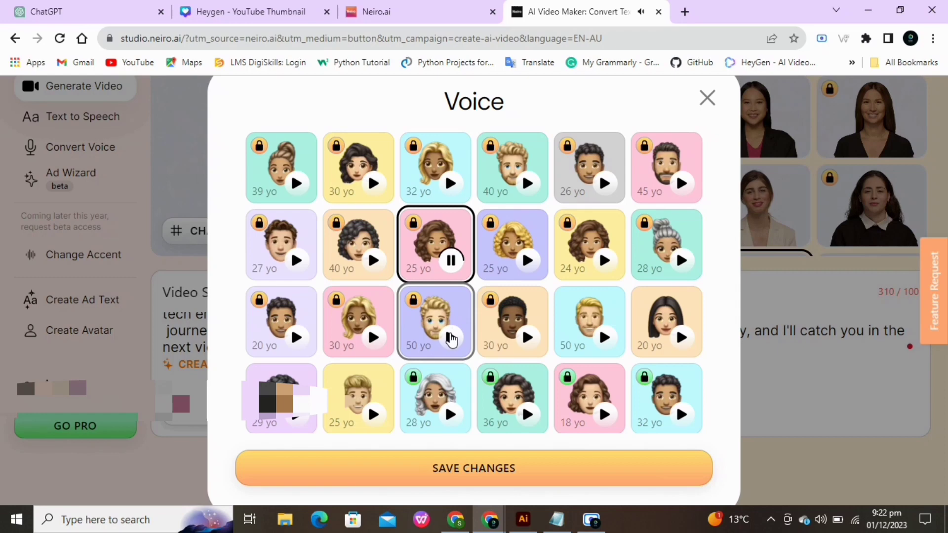
{"action": "left_click", "coordinate": [451, 338]}
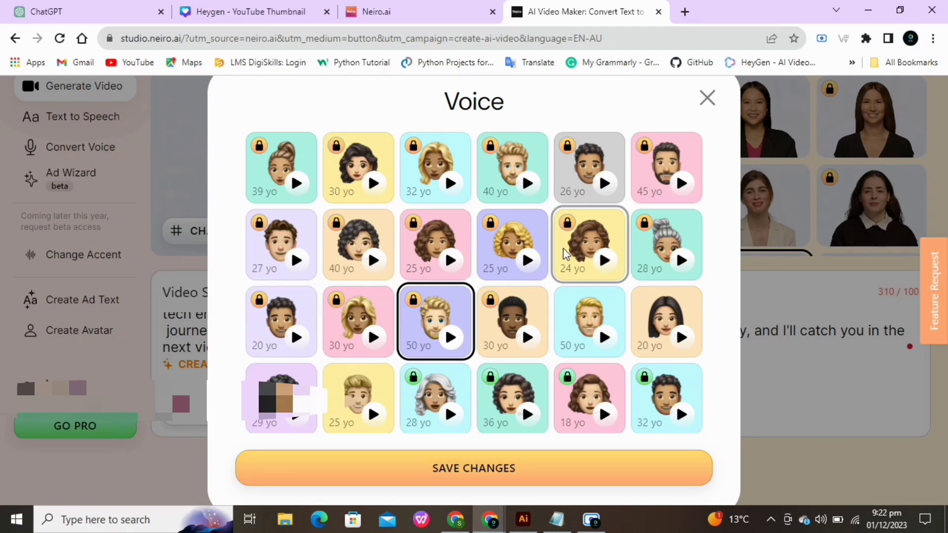
{"action": "left_click", "coordinate": [582, 196]}
{"action": "left_click", "coordinate": [432, 471]}
{"action": "scroll", "coordinate": [507, 428], "scroll_direction": "down", "scroll_amount": 2}
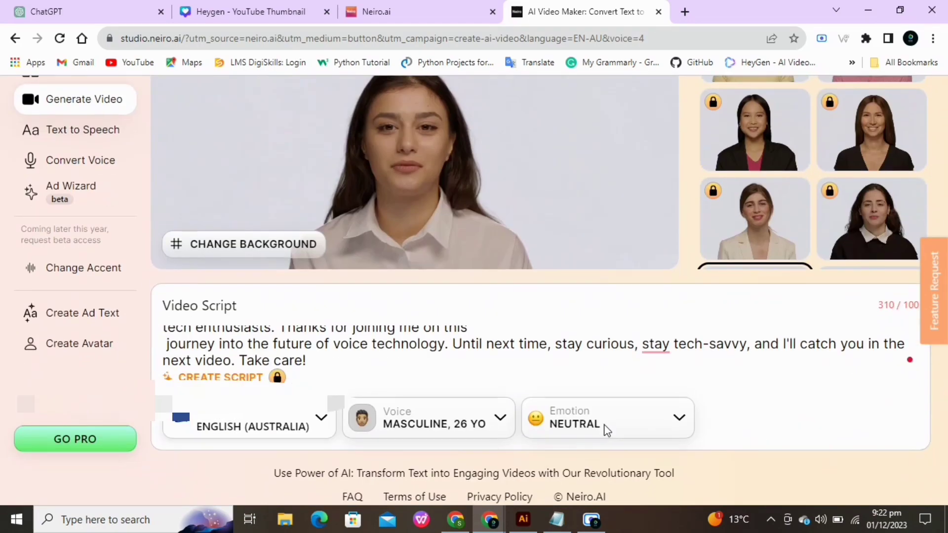
- Choose the glass-walled office photo with tall windows as the background and save it
{"action": "left_click", "coordinate": [281, 263]}
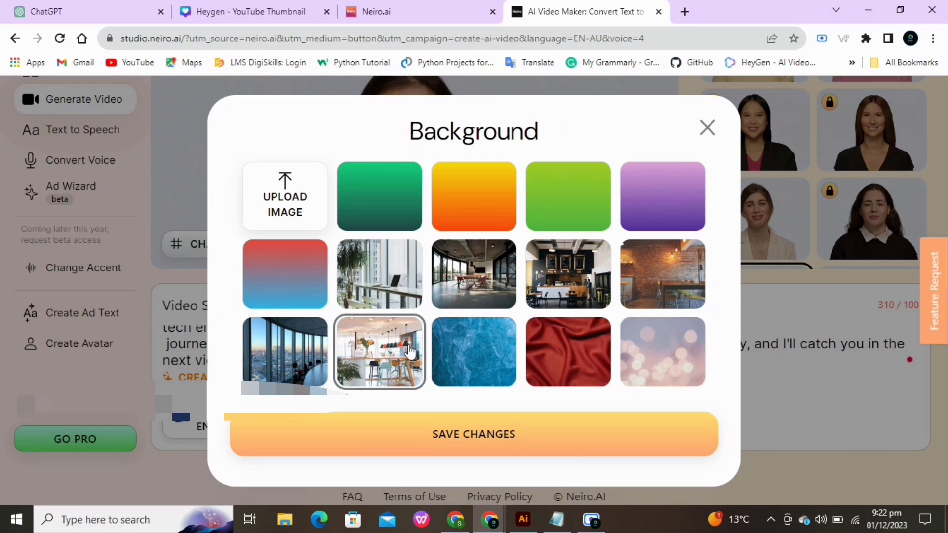
{"action": "left_click", "coordinate": [474, 276]}
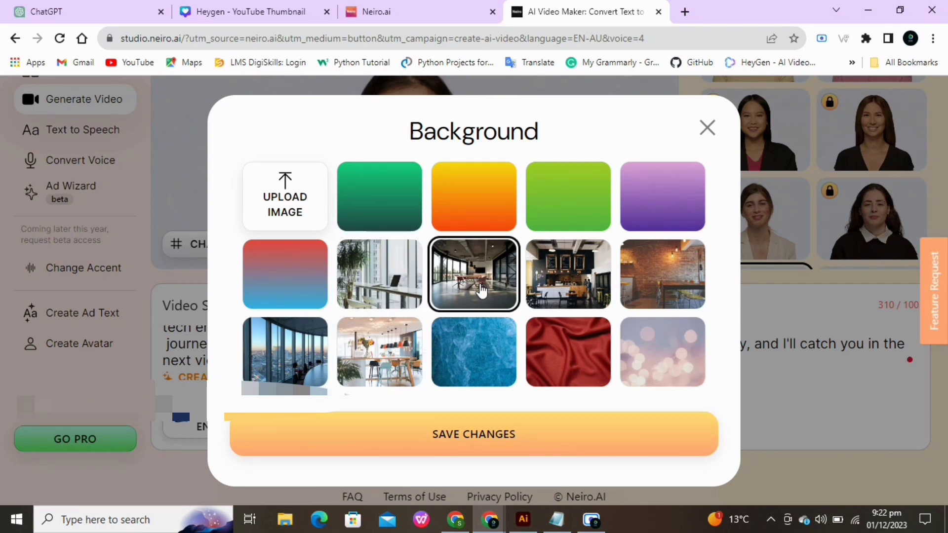
{"action": "left_click", "coordinate": [451, 449]}
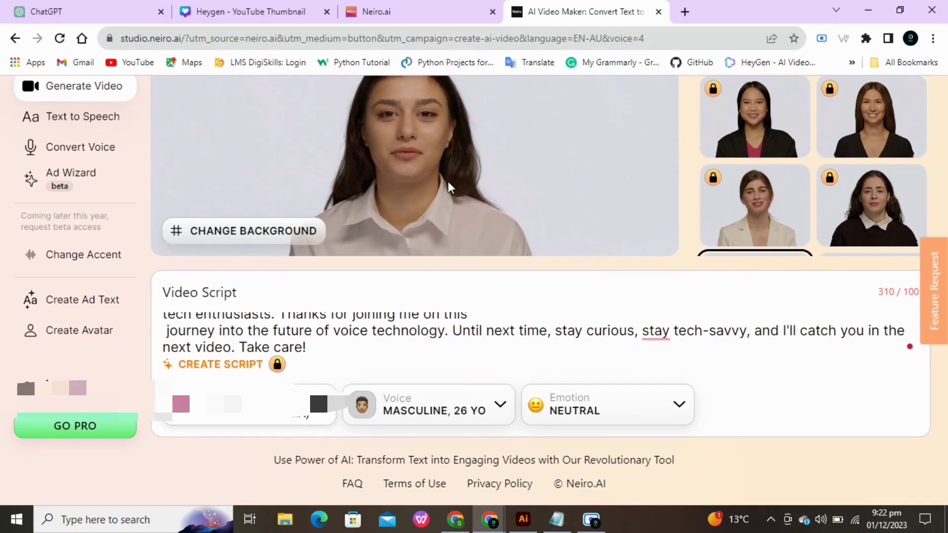
- Delete the closing sentences and the share-it clause, leaving only the thumbs-up sentence
{"action": "scroll", "coordinate": [449, 184], "scroll_direction": "up", "scroll_amount": 1}
{"action": "scroll", "coordinate": [448, 184], "scroll_direction": "up", "scroll_amount": 3}
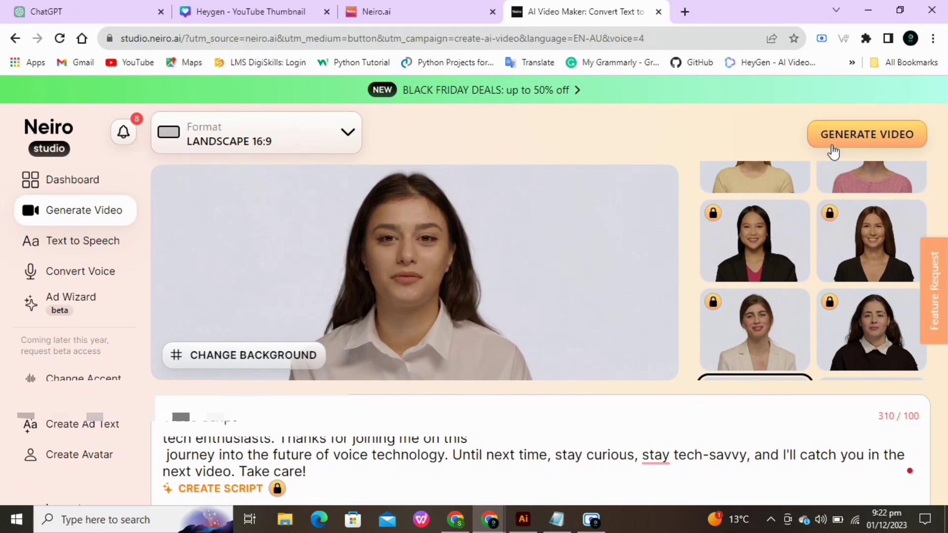
{"action": "left_click", "coordinate": [877, 136]}
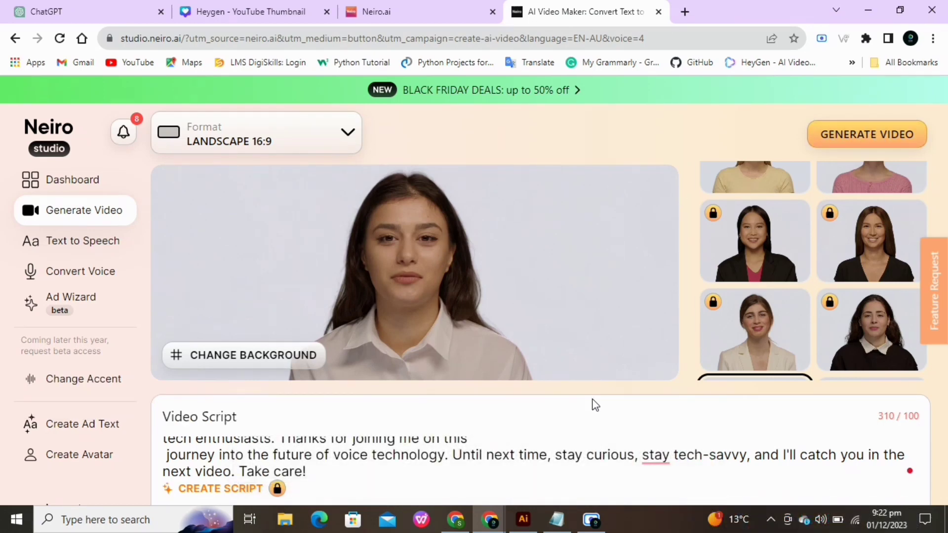
{"action": "left_click_drag", "start_coordinate": [323, 472], "coordinate": [237, 453]}
{"action": "key", "text": "BackSpace"}
{"action": "key", "text": "BackSpace"}
{"action": "left_click_drag", "start_coordinate": [270, 461], "coordinate": [713, 445]}
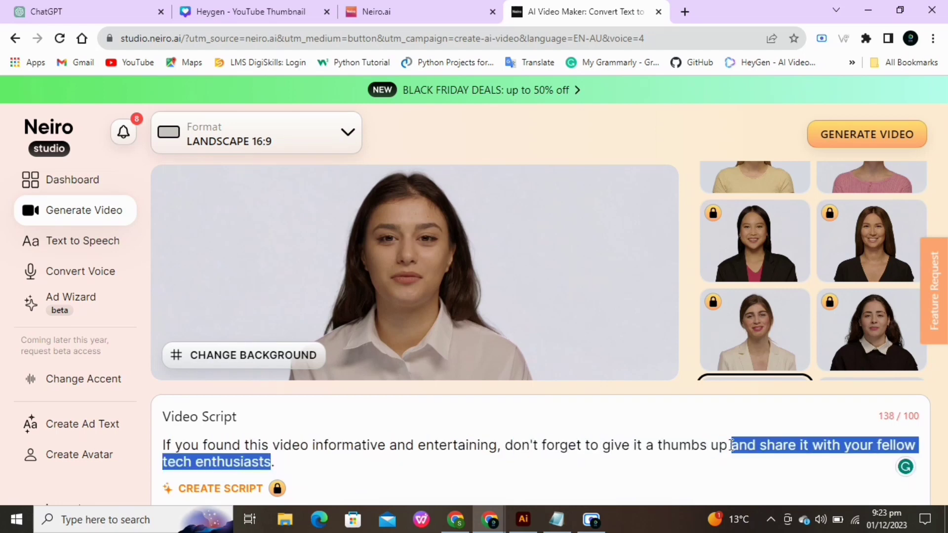
{"action": "key", "text": "BackSpace"}
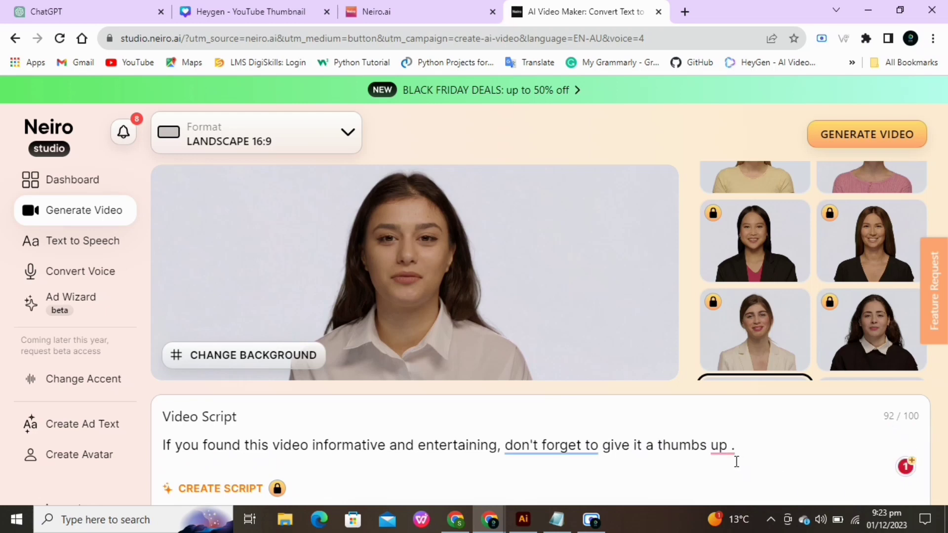
- Switch the presenter avatar to the man in the black T-shirt
{"action": "left_click_drag", "start_coordinate": [905, 141], "coordinate": [865, 152]}
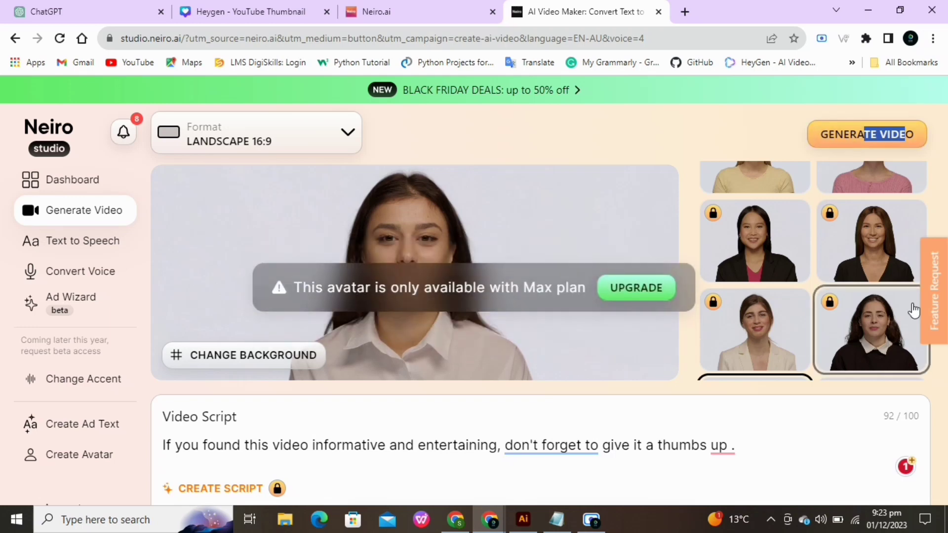
{"action": "left_click_drag", "start_coordinate": [774, 216], "coordinate": [680, 150]}
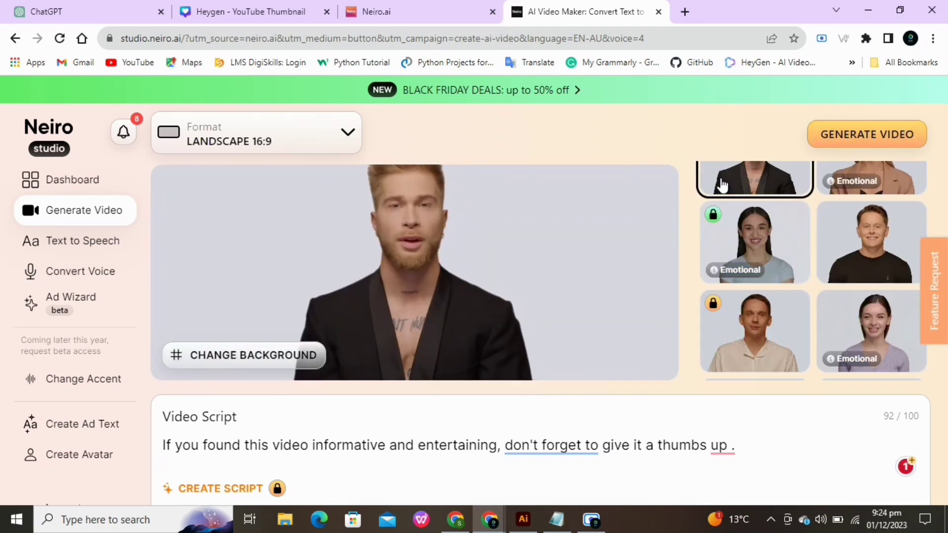
{"action": "left_click", "coordinate": [711, 217]}
{"action": "scroll", "coordinate": [558, 232], "scroll_direction": "down", "scroll_amount": 3}
{"action": "scroll", "coordinate": [868, 218], "scroll_direction": "down", "scroll_amount": 2}
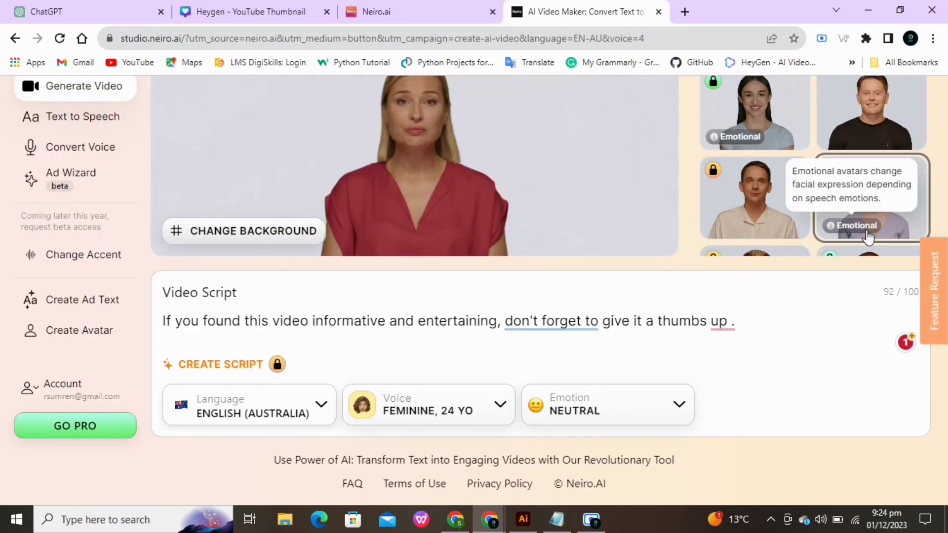
{"action": "left_click", "coordinate": [869, 237]}
- Generate the video and go to the Dashboard to find Video #1
{"action": "scroll", "coordinate": [868, 237], "scroll_direction": "up", "scroll_amount": 3}
{"action": "left_click", "coordinate": [861, 135]}
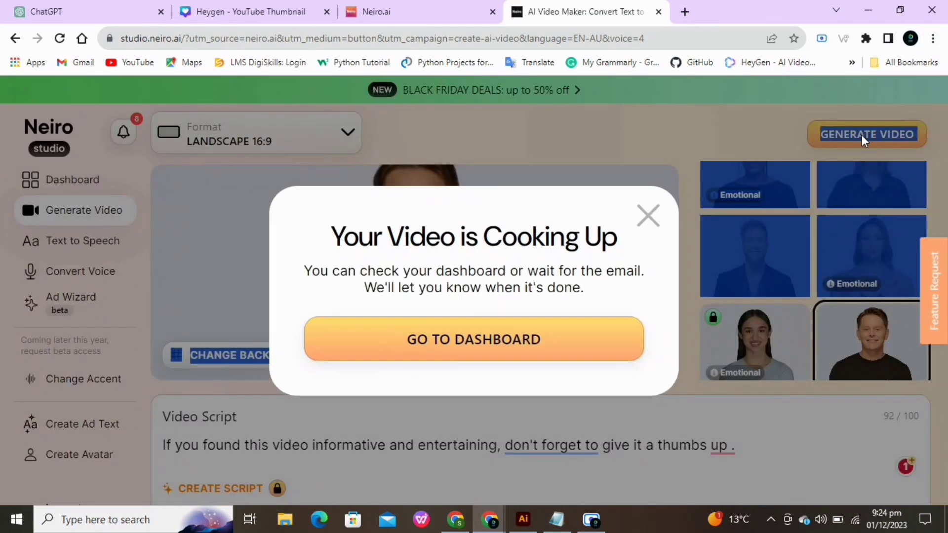
{"action": "left_click", "coordinate": [496, 346]}
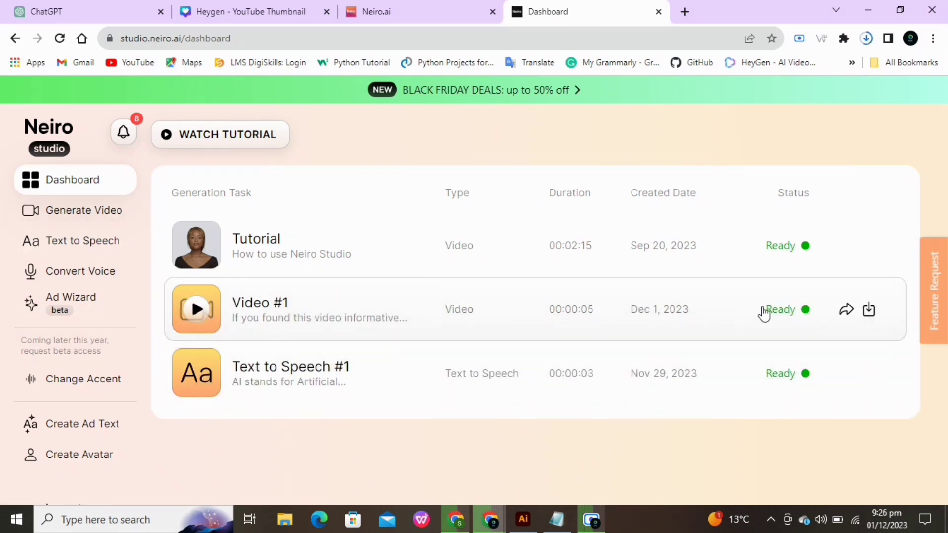
- Open Video #1 from the Dashboard and play the 5-second clip
{"action": "left_click", "coordinate": [208, 324]}
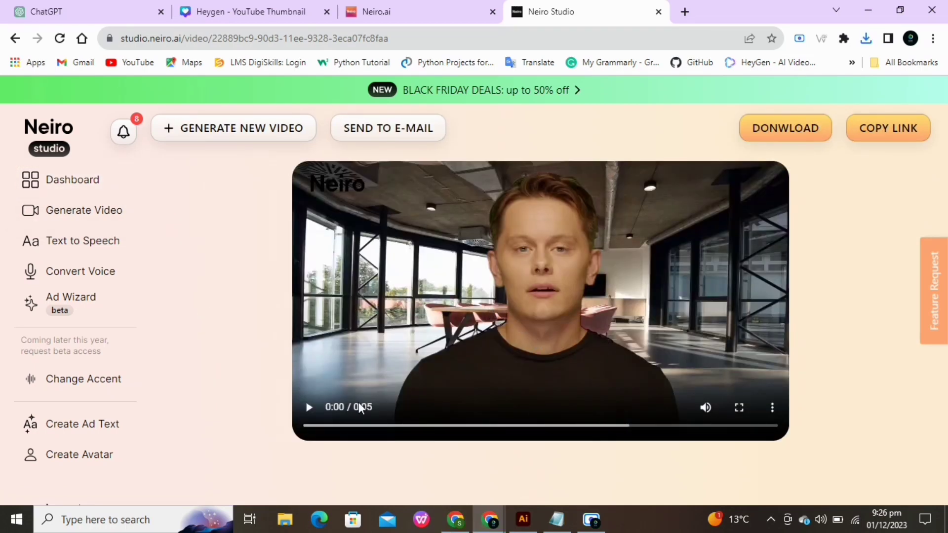
{"action": "left_click", "coordinate": [309, 407]}
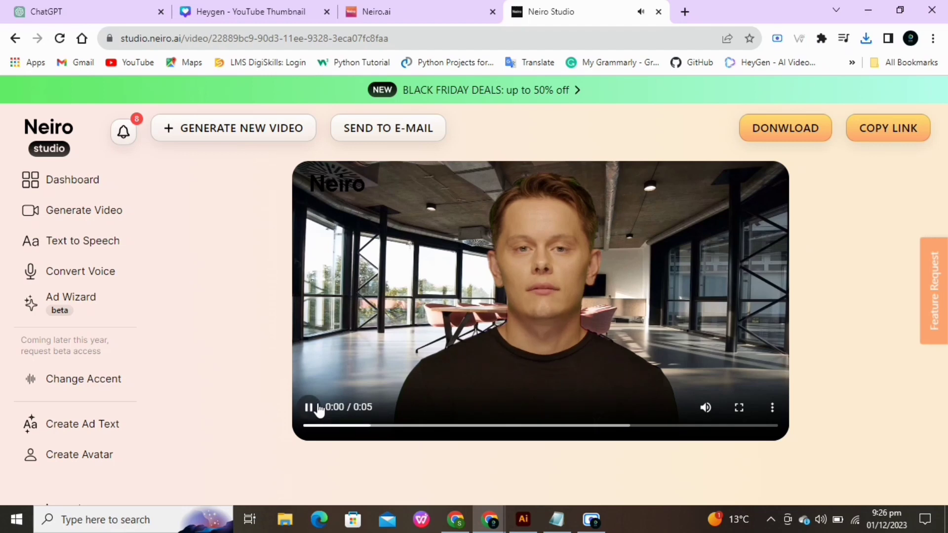